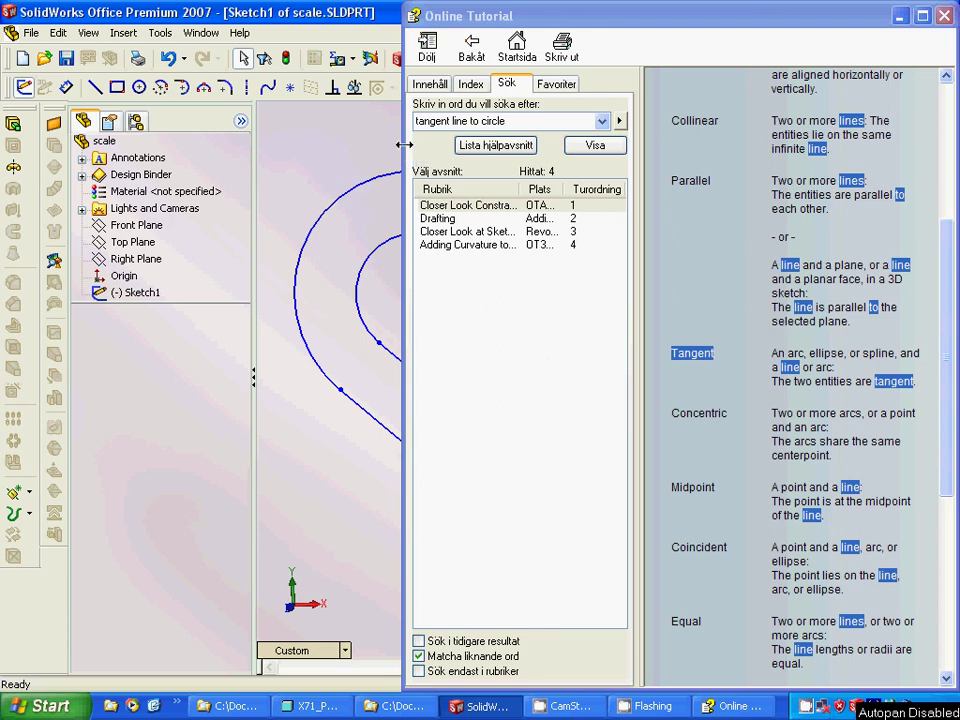
- Widen the Online Tutorial window, then start a new SolidWorks document from the File menu
left_click_drag(403, 145, 290, 145)
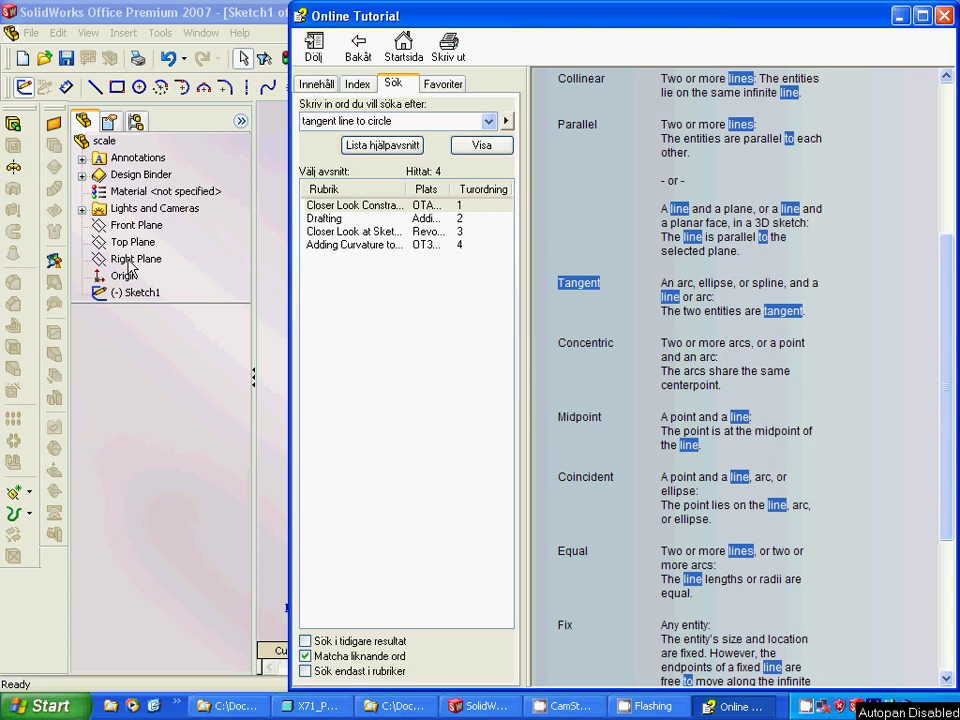
left_click(104, 140)
left_click(31, 34)
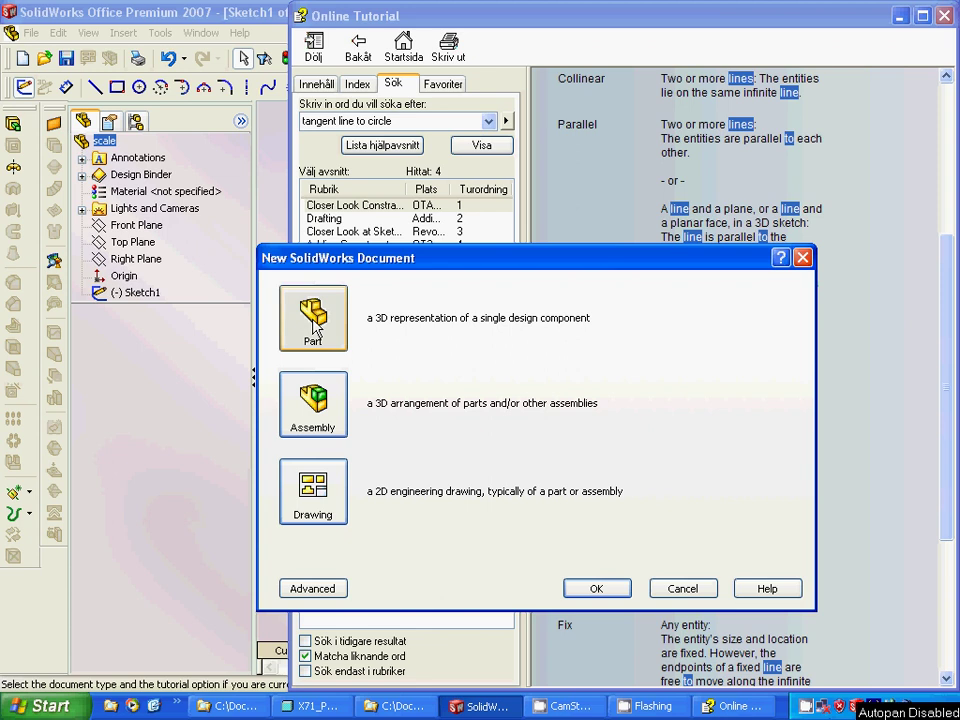
- Create a new Part document and inspect its Annotations, Design Binder, Material and Lights items
left_click(594, 588)
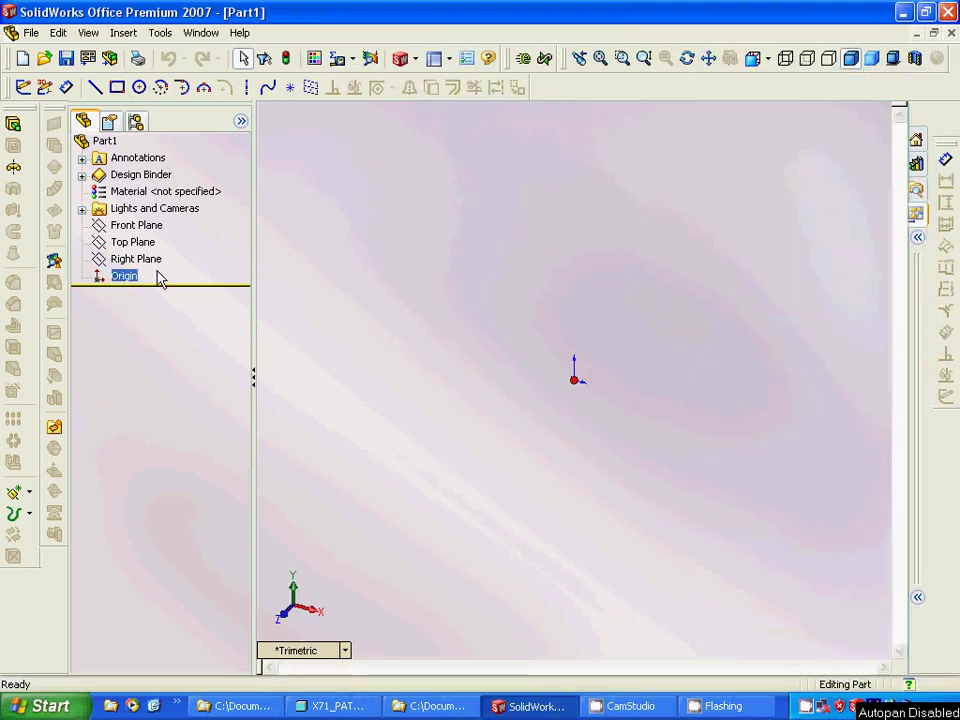
left_click(104, 141)
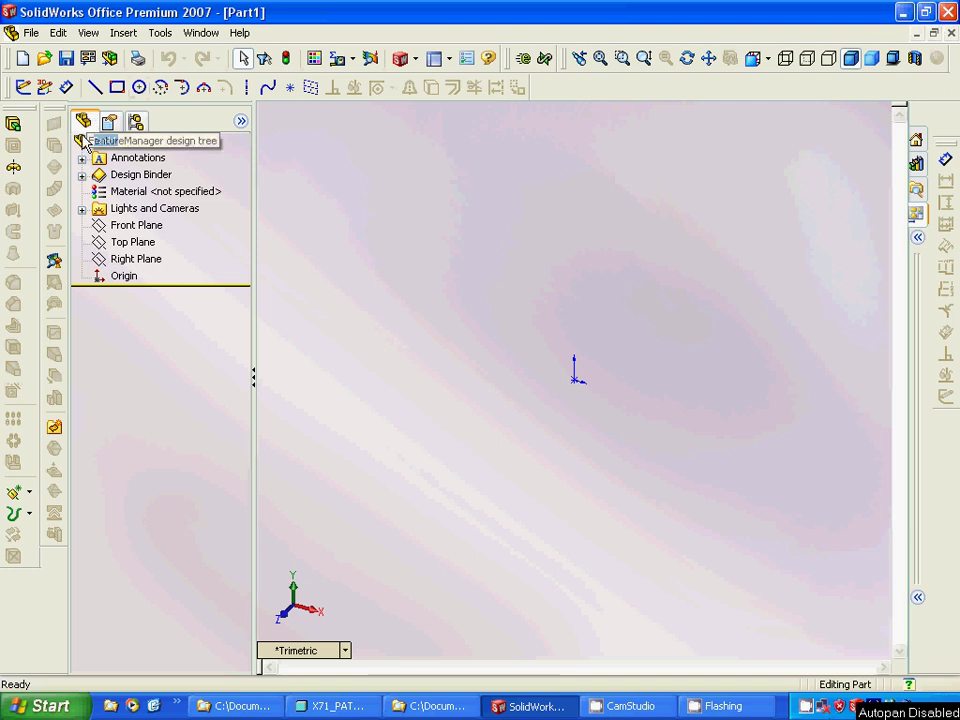
left_click(138, 158)
left_click(132, 175)
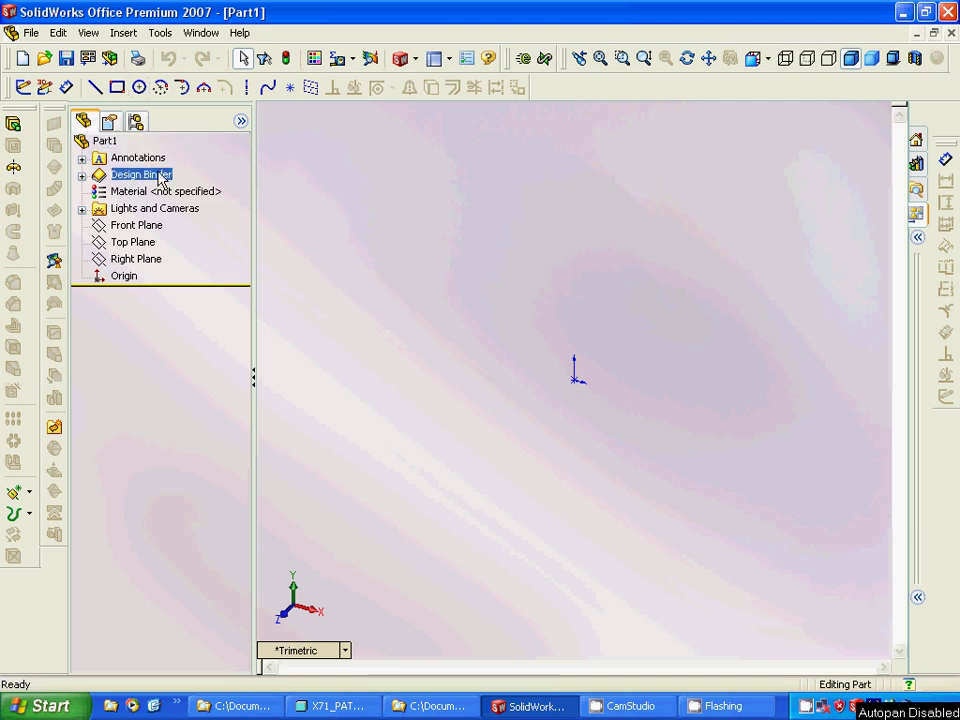
left_click(114, 194)
left_click(115, 210)
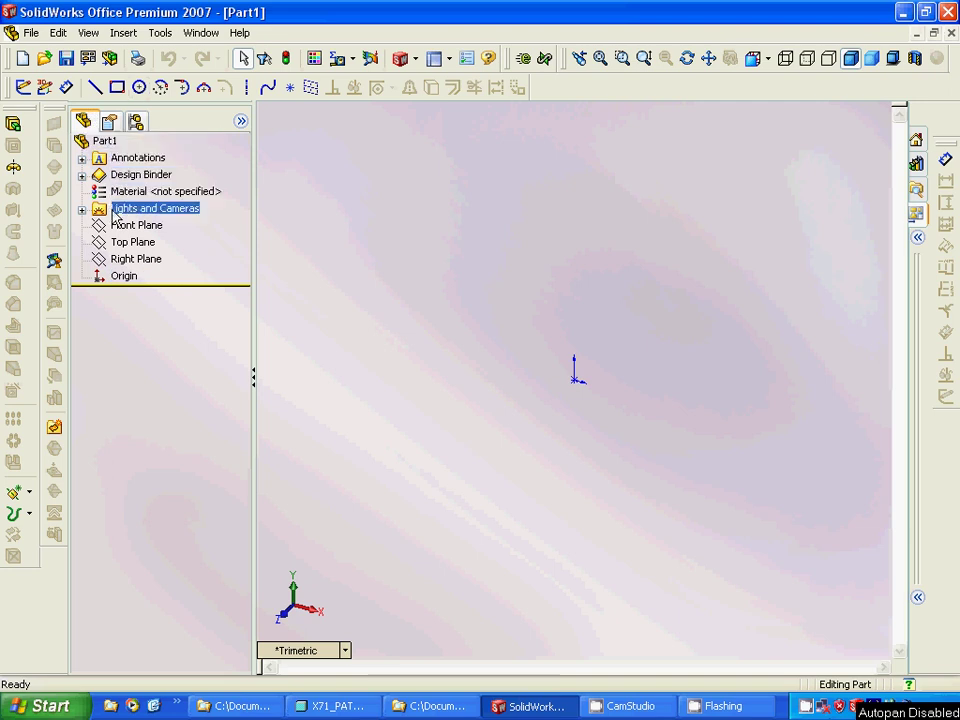
- Preview the Front Plane, Right Plane and Origin, then select Front Plane
left_click(138, 227)
left_click(136, 259)
left_click(130, 275)
left_click(140, 225)
left_click(128, 277)
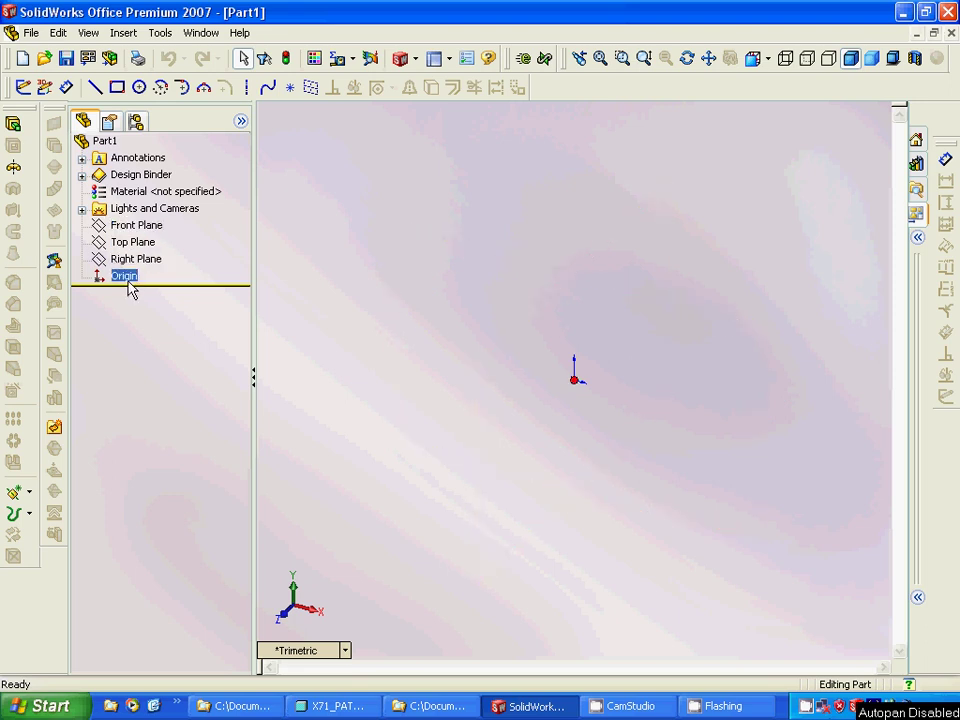
left_click(147, 347)
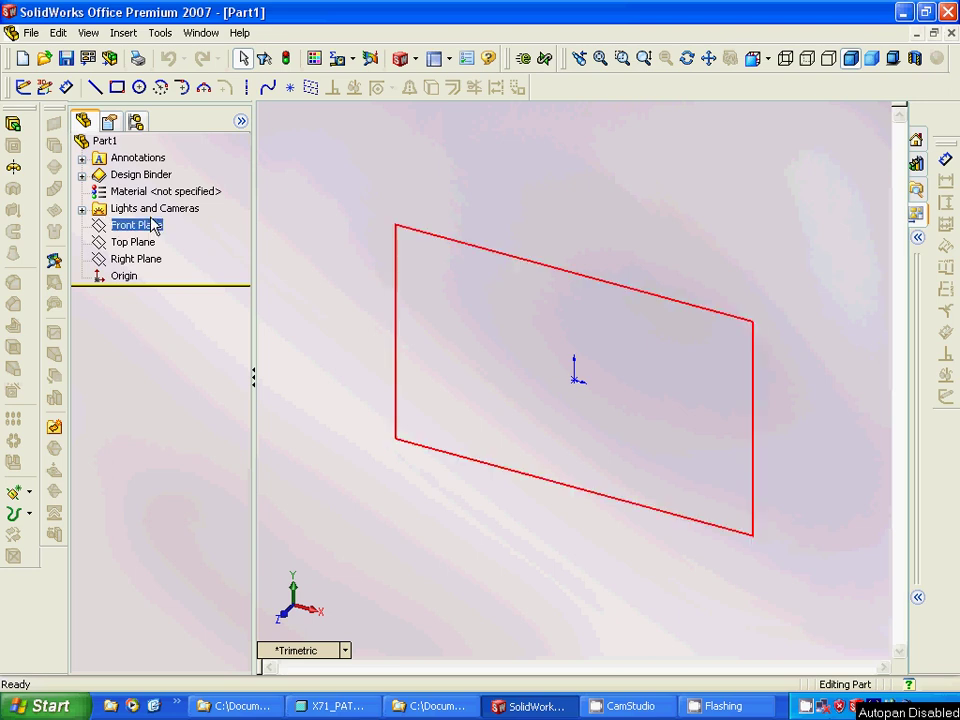
left_click(139, 227)
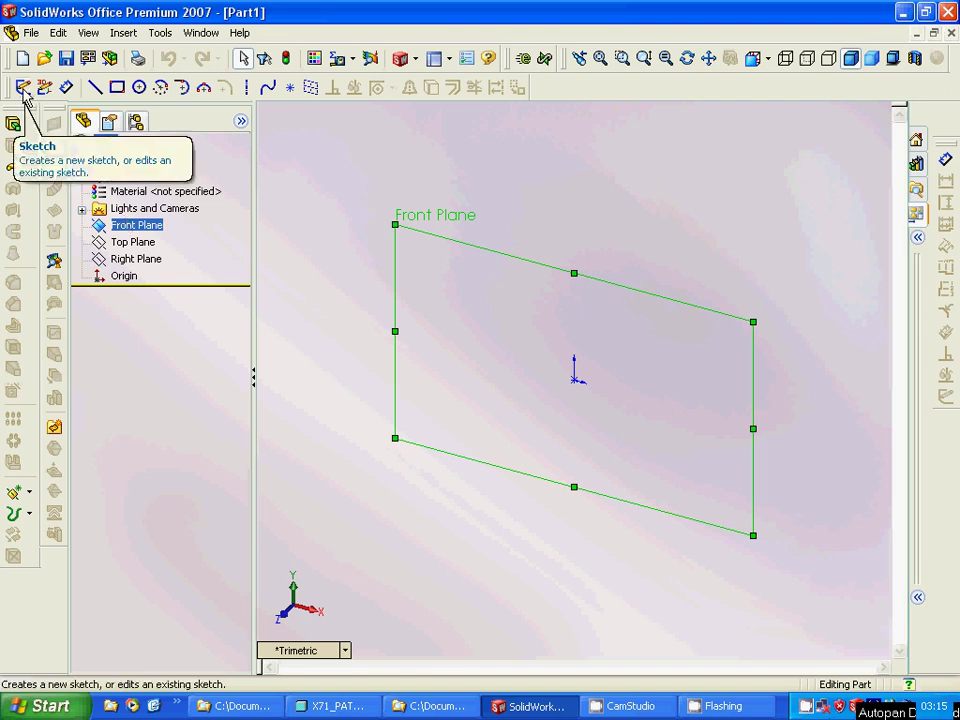
- Start Sketch1 on the selected Front Plane
left_click(141, 231)
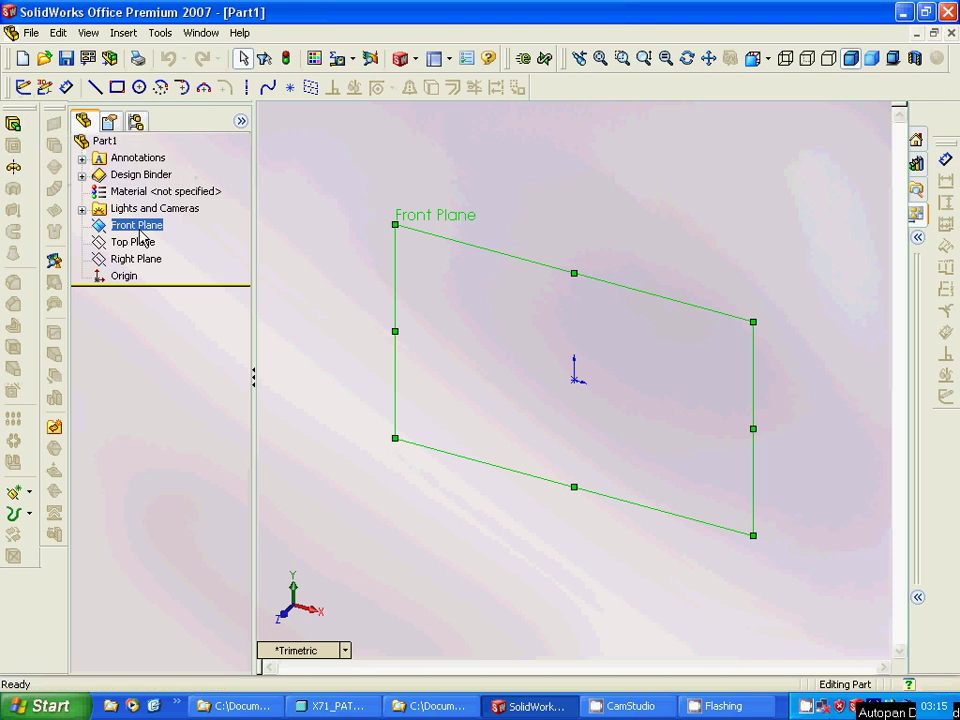
left_click(24, 88)
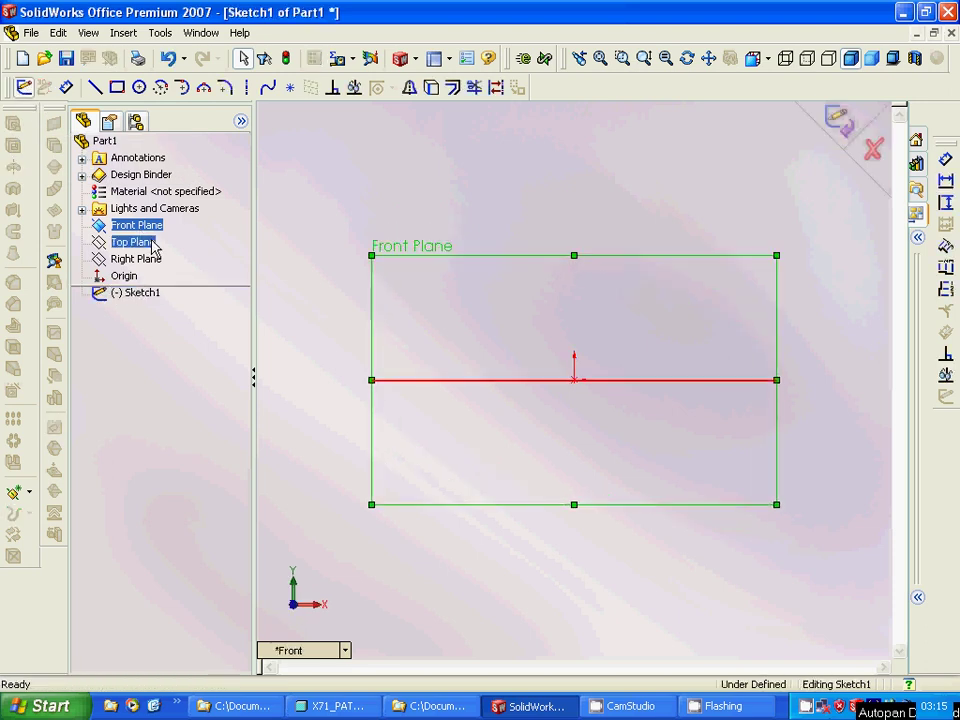
left_click(105, 140)
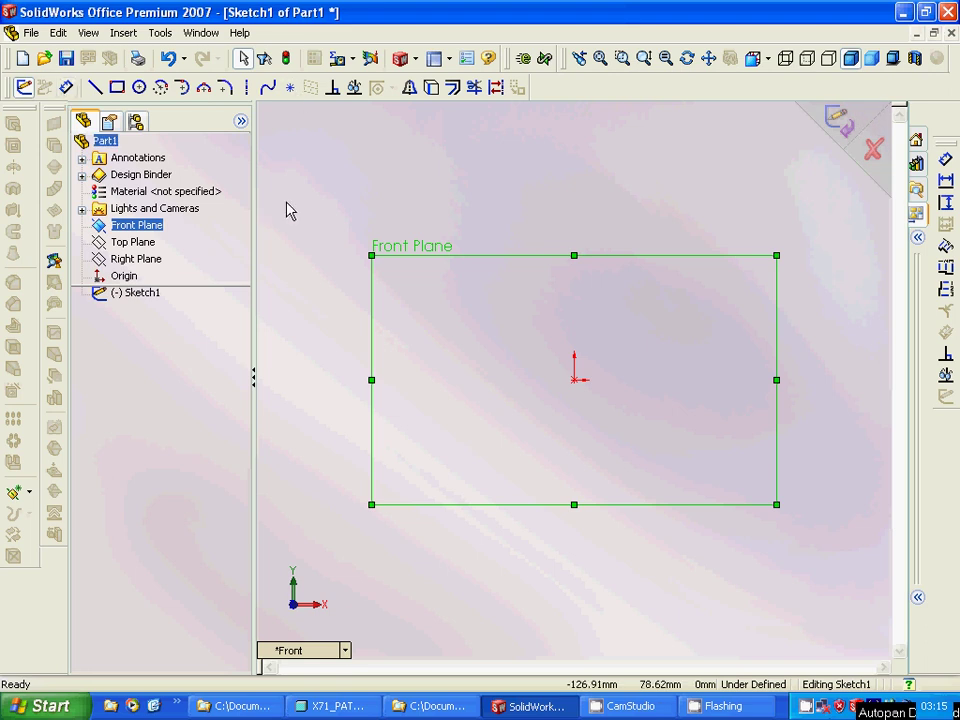
- Draw a rectangle from the origin up and to the right
left_click(117, 88)
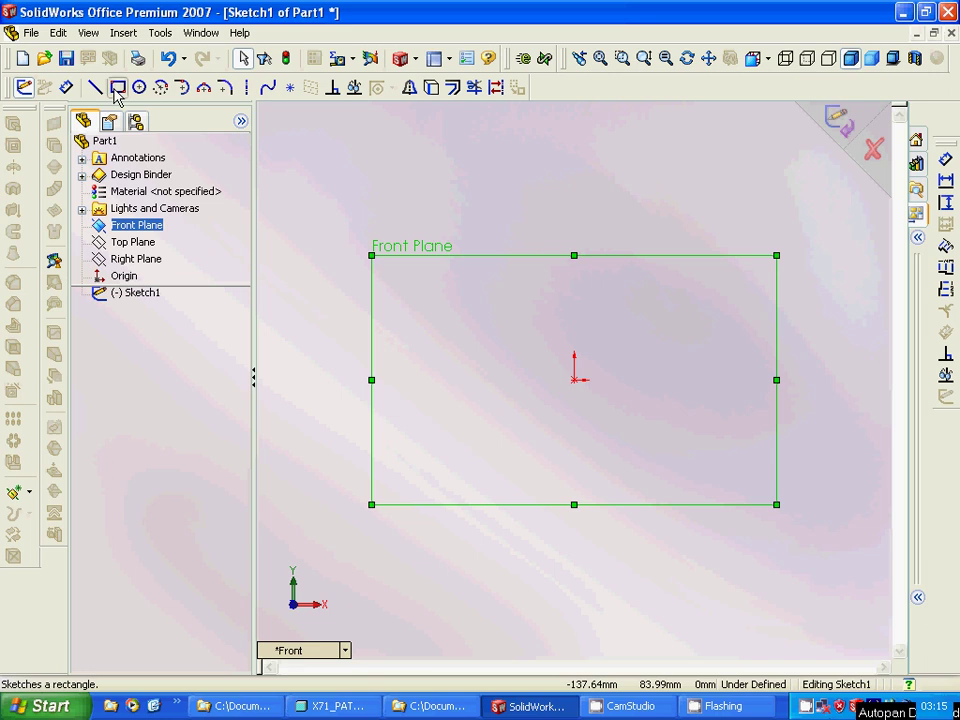
left_click(575, 381)
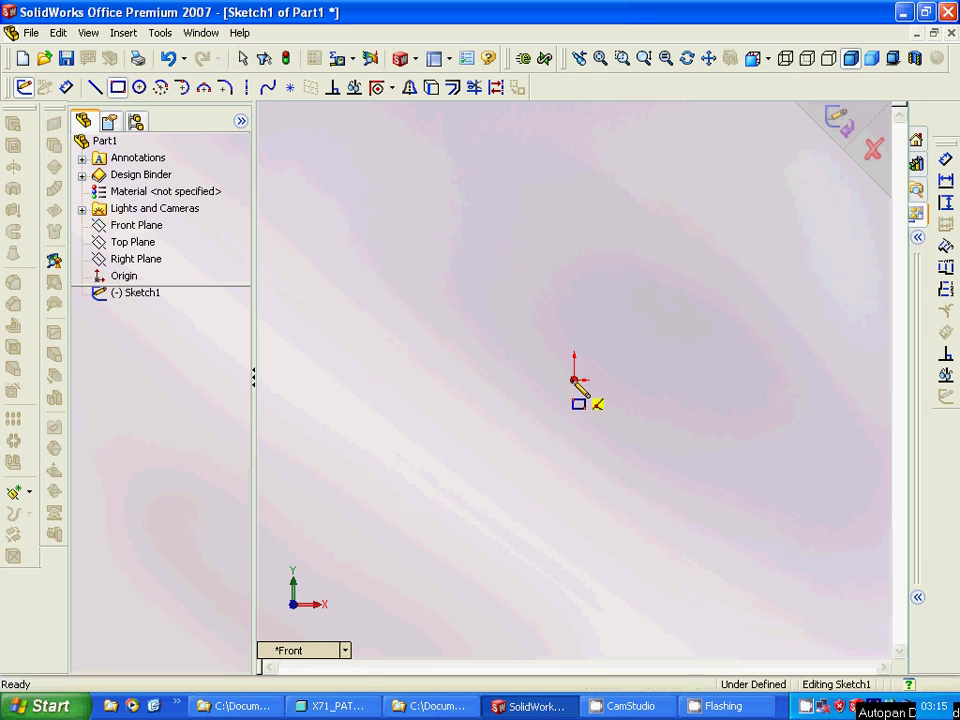
left_click(668, 280)
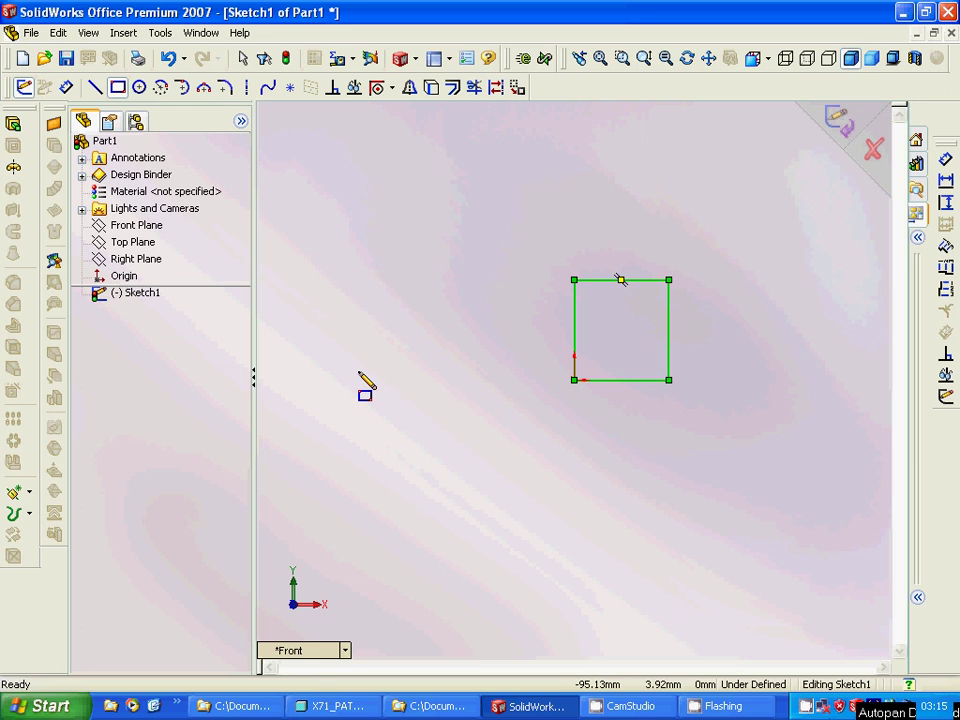
key("Escape")
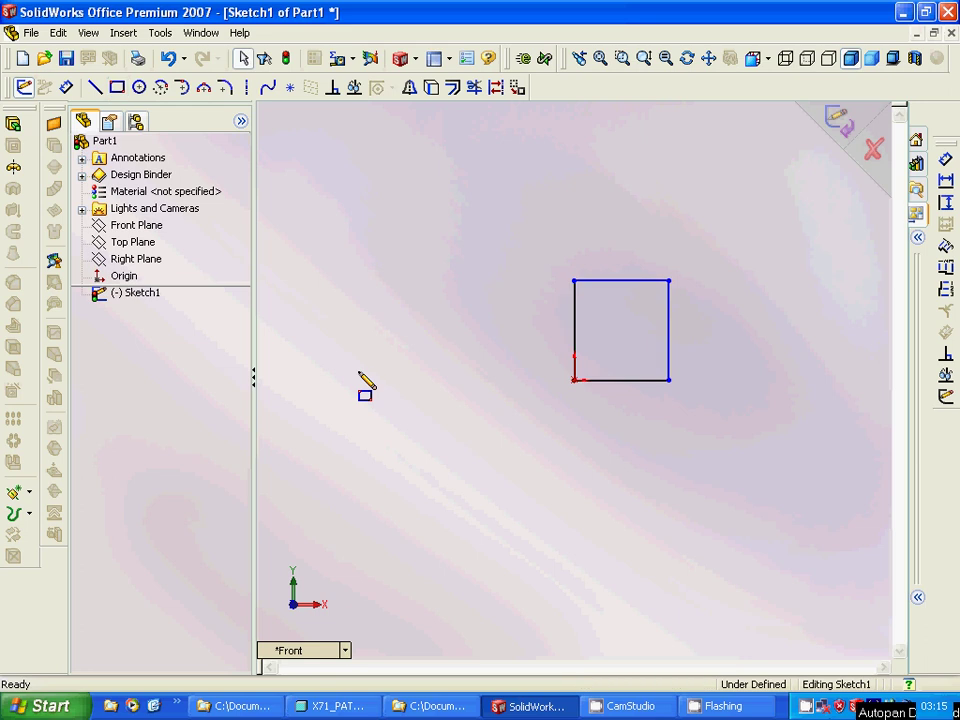
- Give the rectangle's top edge a horizontal dimension of 40 mm
left_click(625, 287)
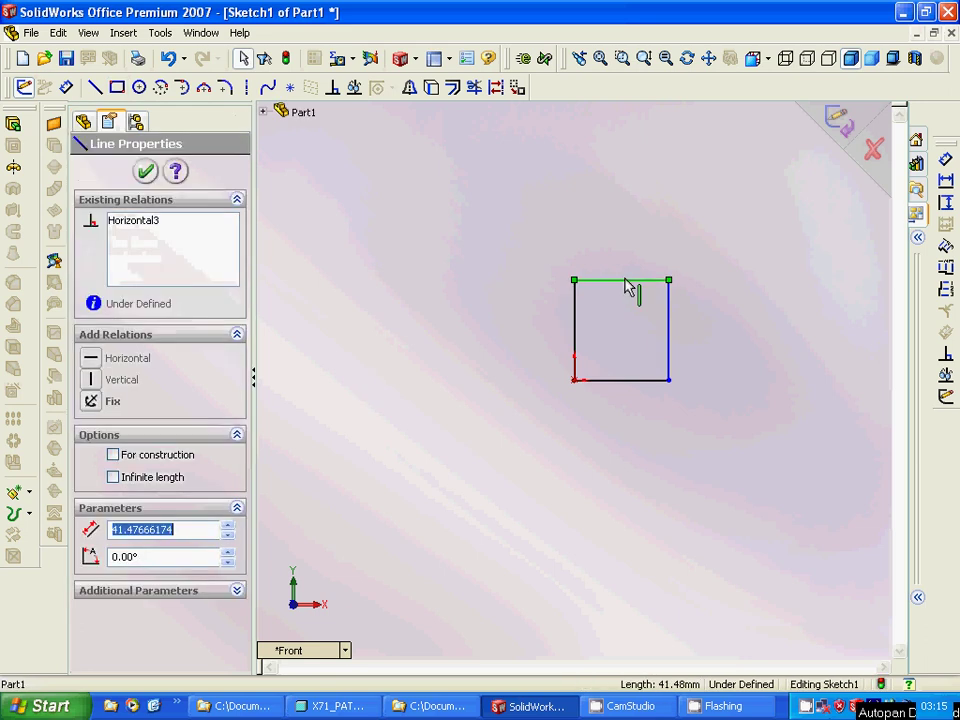
left_click(946, 181)
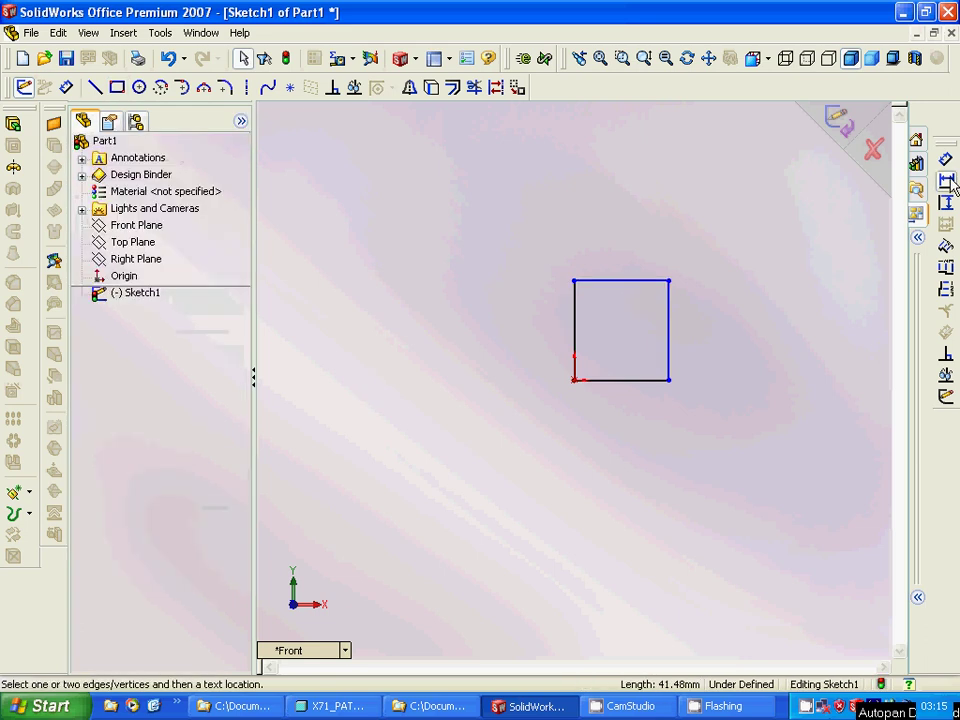
left_click(619, 285)
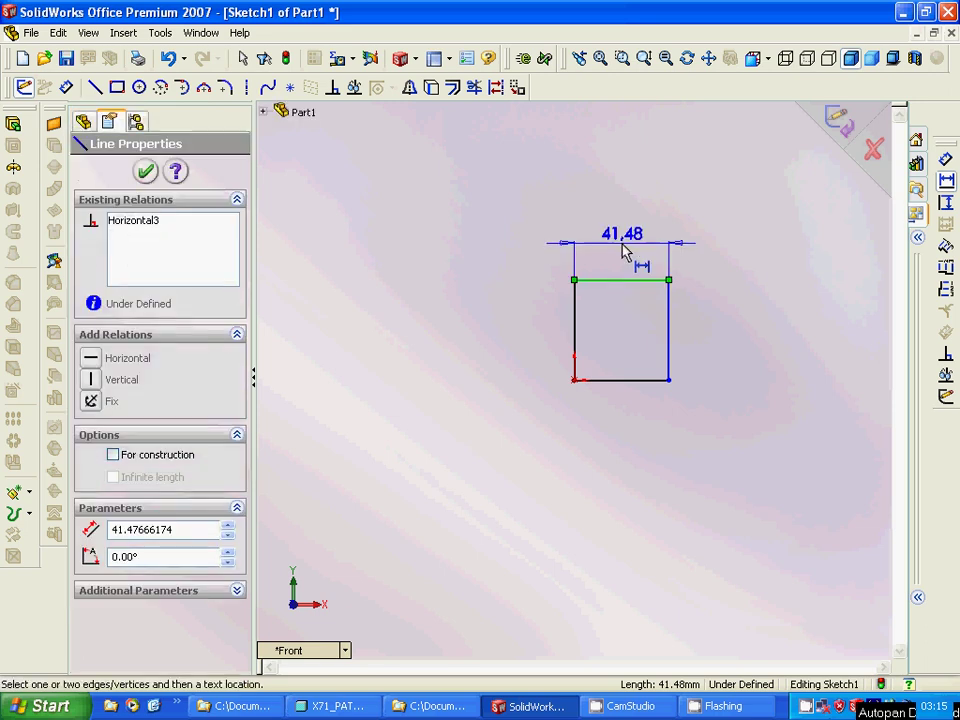
left_click(624, 252)
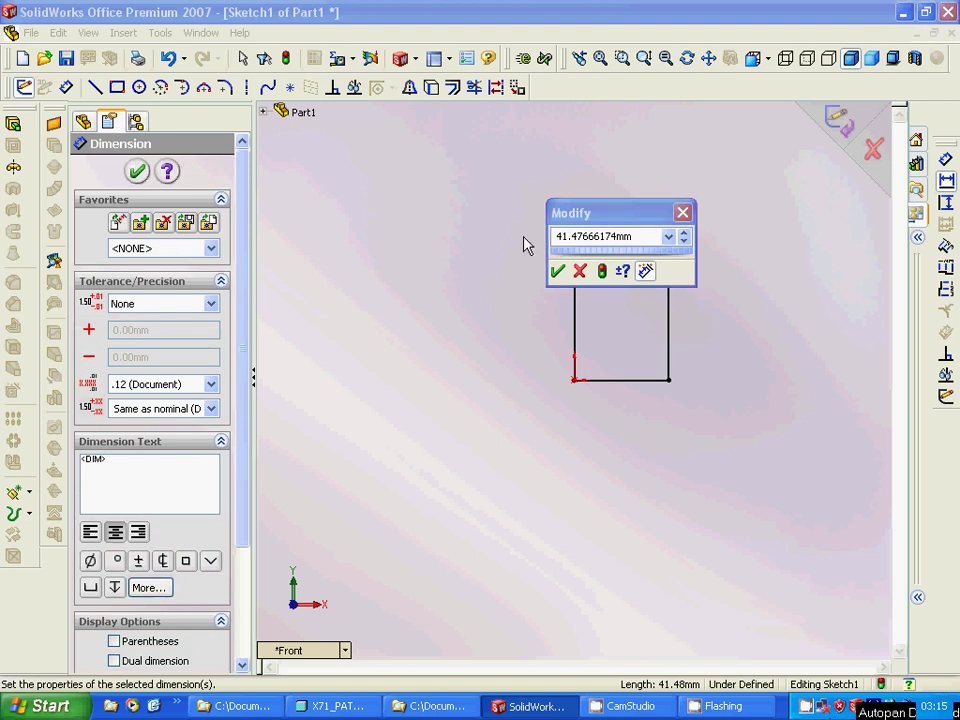
left_click(617, 237)
left_click_drag(617, 237, 557, 238)
type("0")
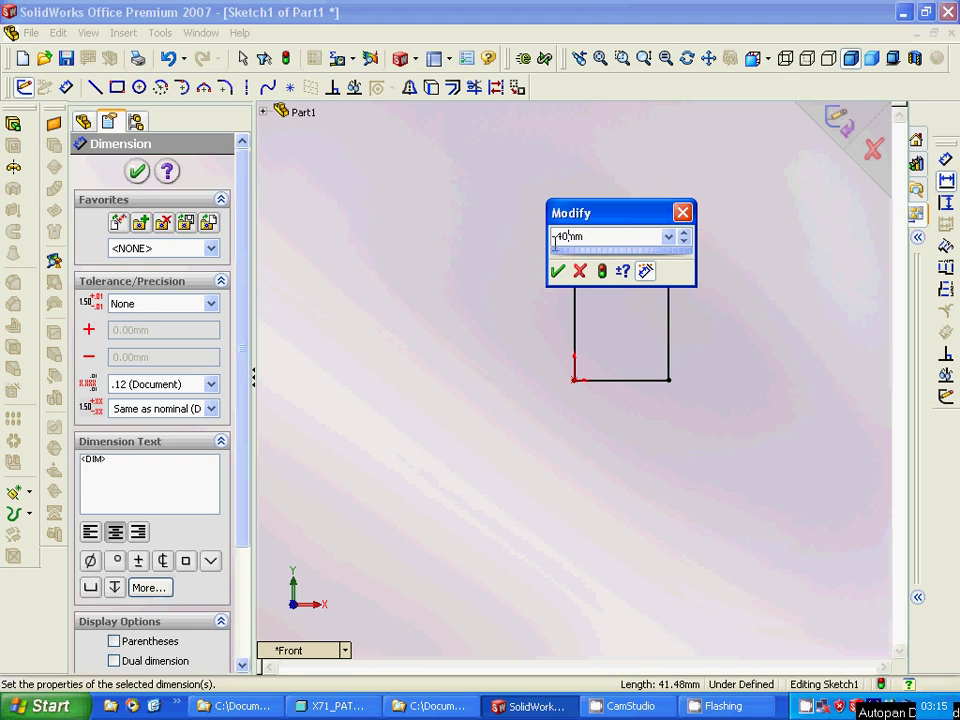
left_click(558, 271)
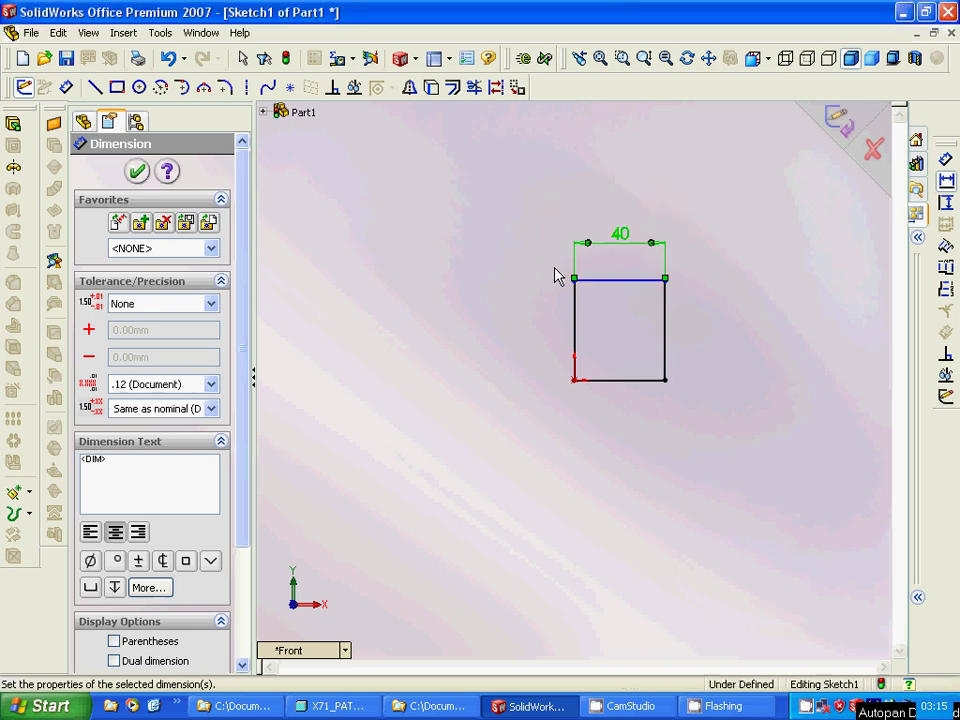
- Dimension the square's left edge to 40 mm and close the Dimension panel
left_click(947, 206)
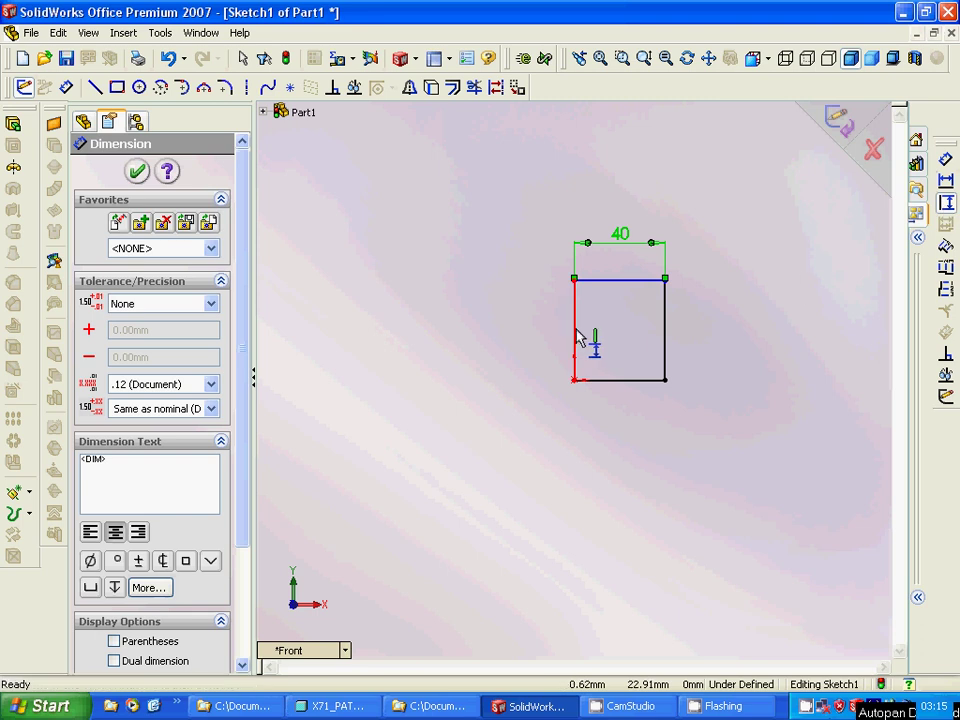
left_click(578, 338)
left_click(537, 333)
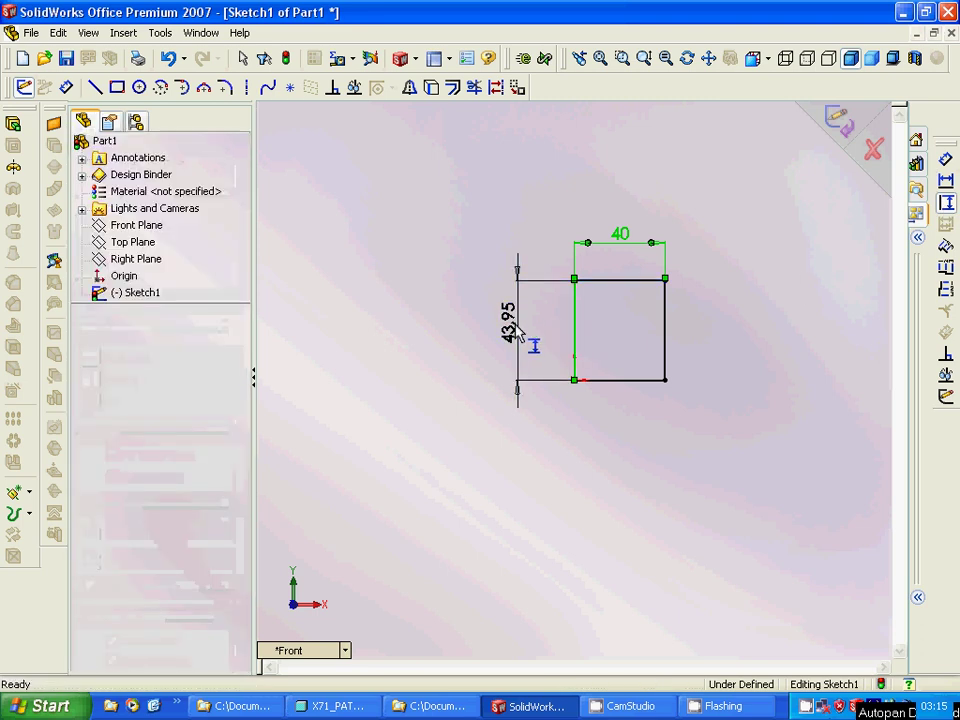
left_click(519, 333)
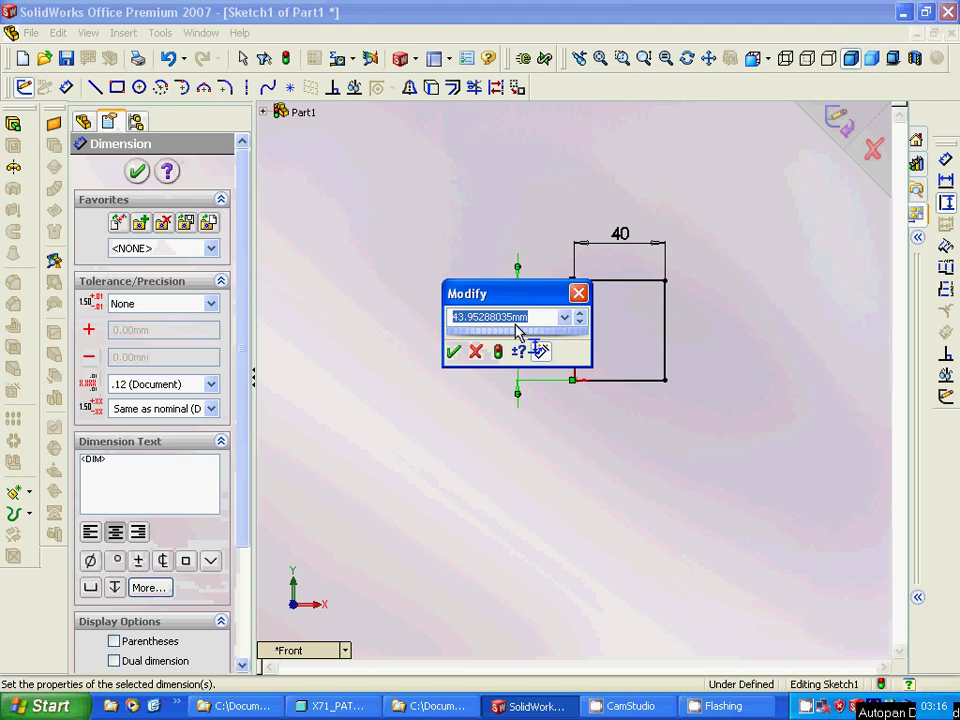
type("40")
left_click(453, 351)
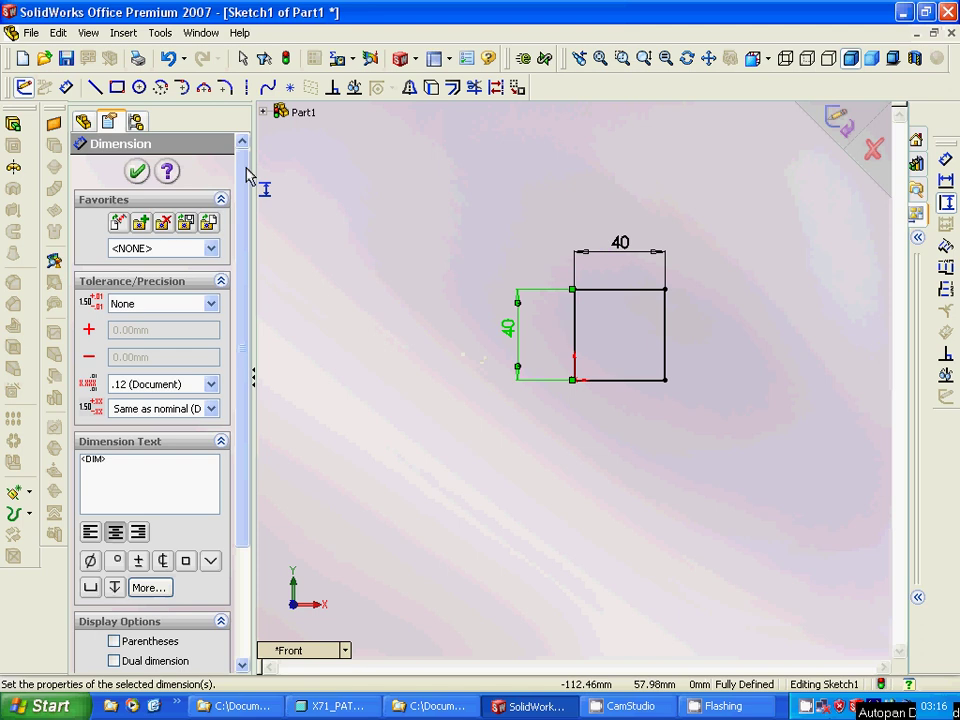
left_click(380, 330)
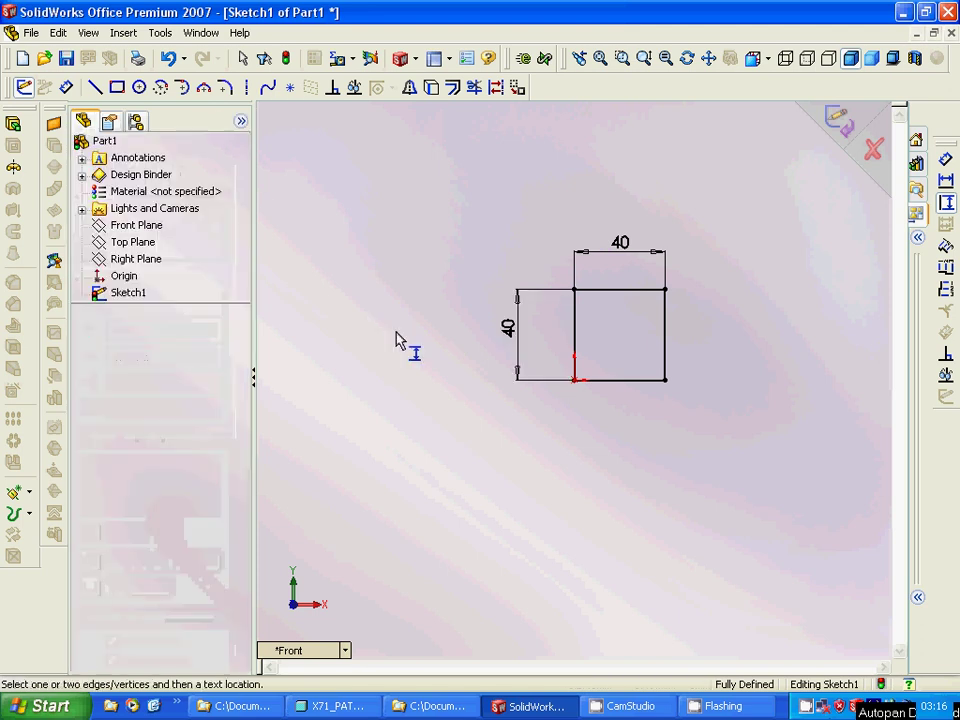
- Draw a circle to the right of the square and set its radius to 20
left_click(141, 88)
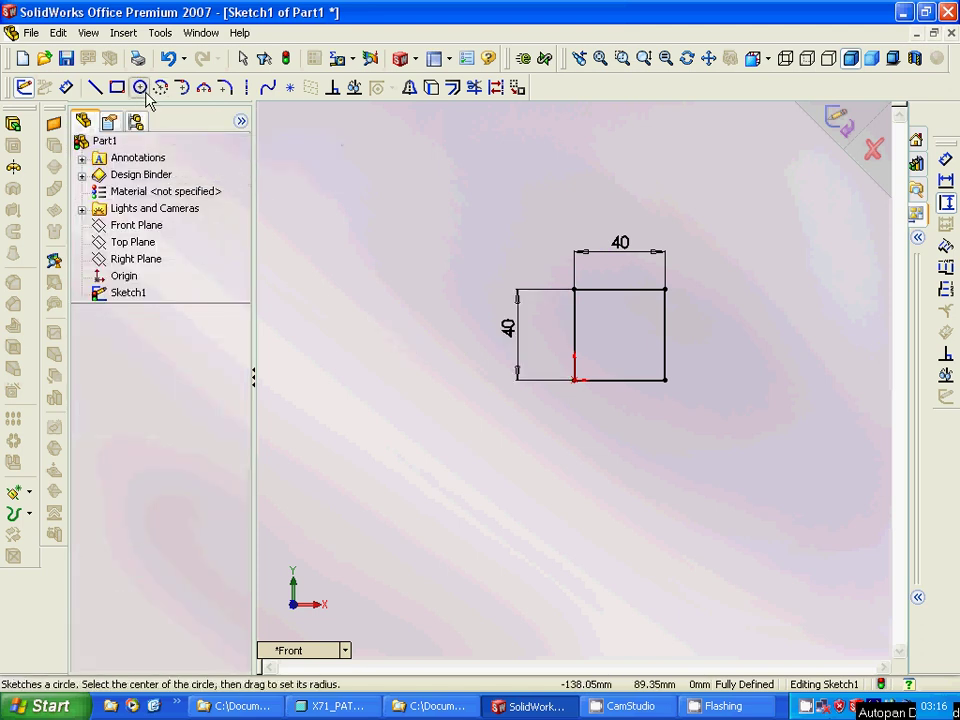
left_click(766, 314)
left_click(780, 359)
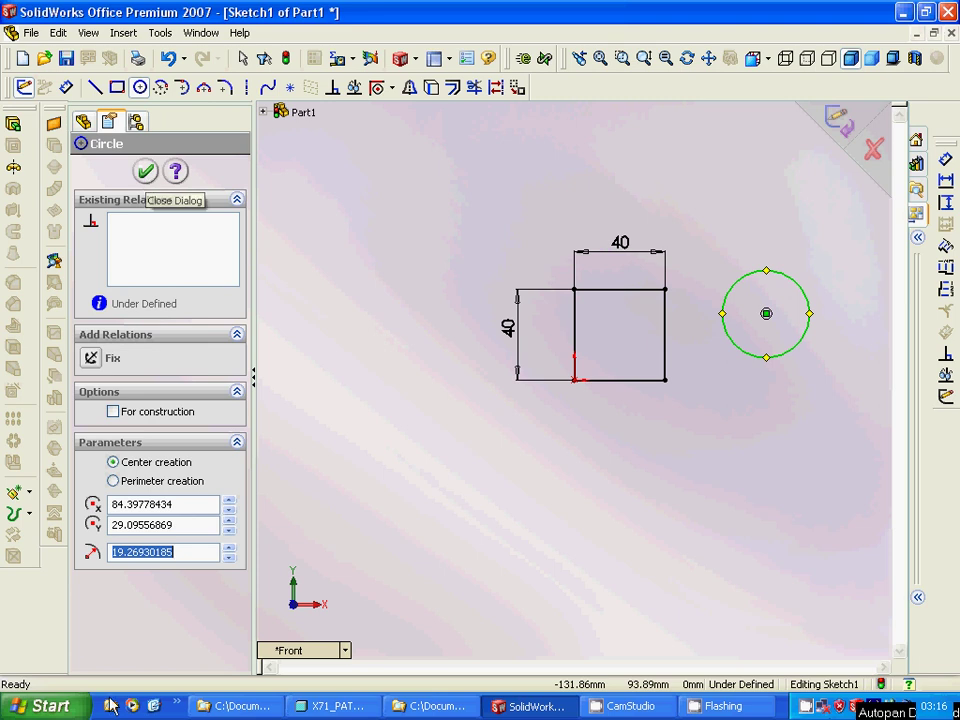
left_click(112, 554)
double_click(112, 554)
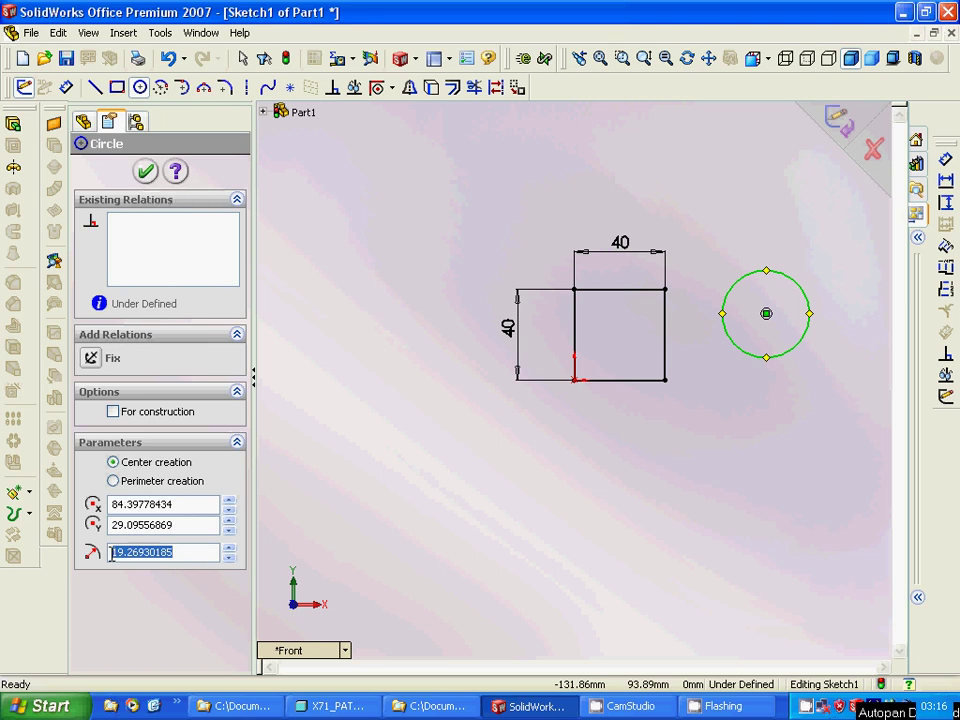
type("20")
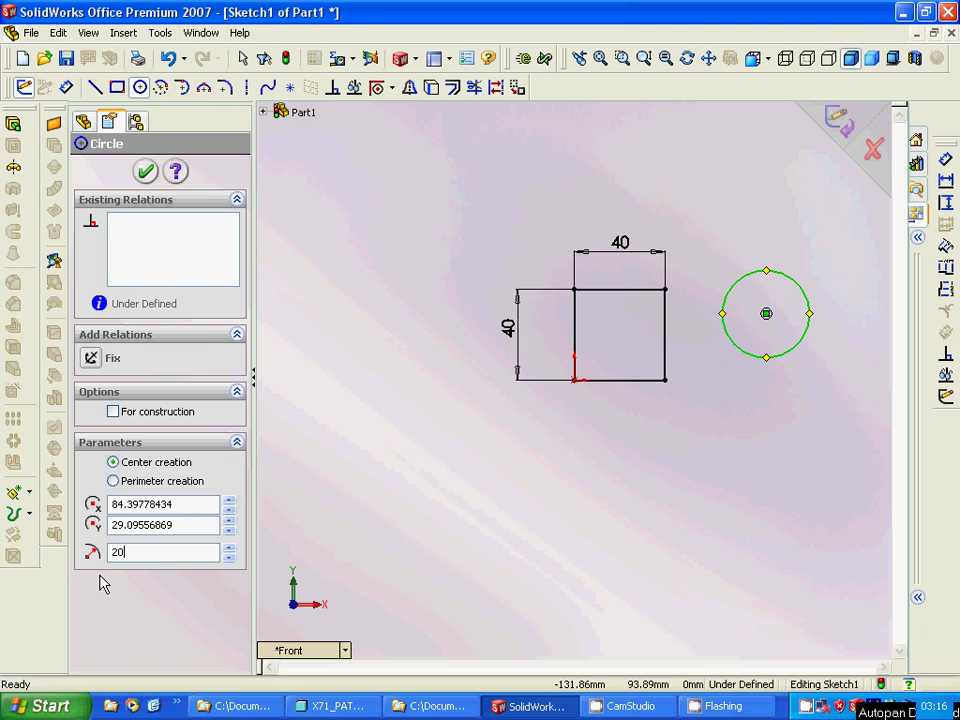
left_click(146, 171)
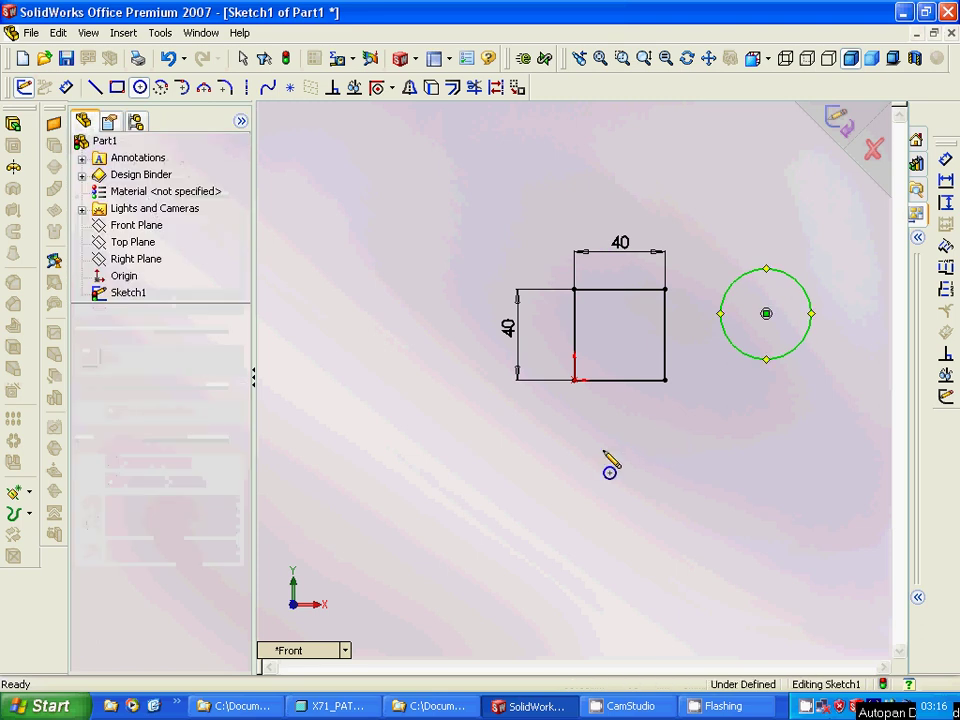
left_click(677, 429)
key("Escape")
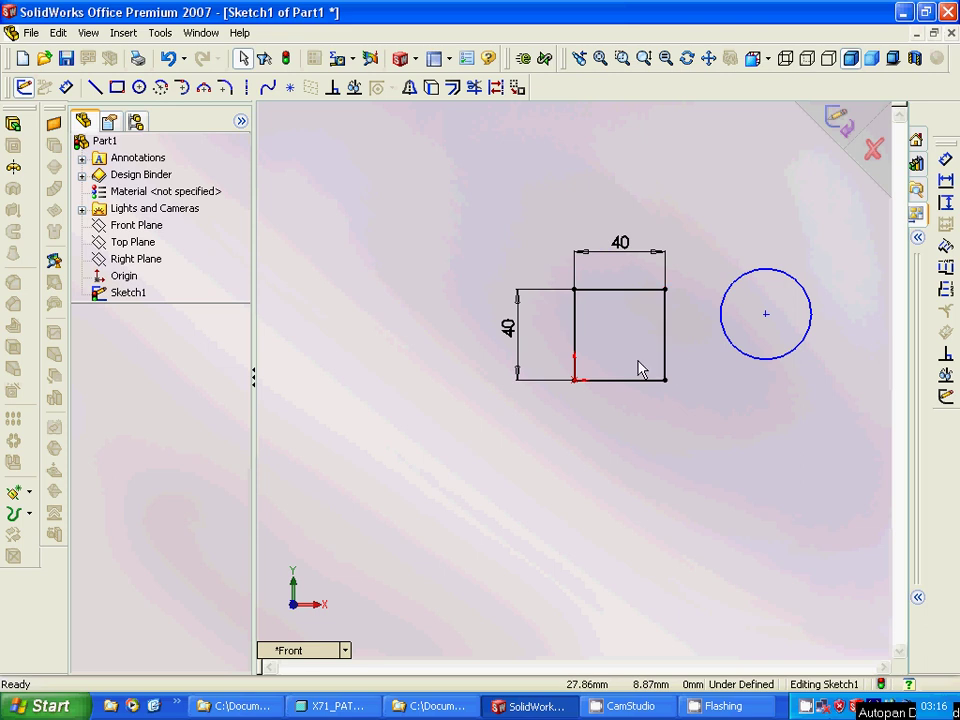
- Add a tangent relation between the radius-20 circle and the square's right side
left_click(945, 360)
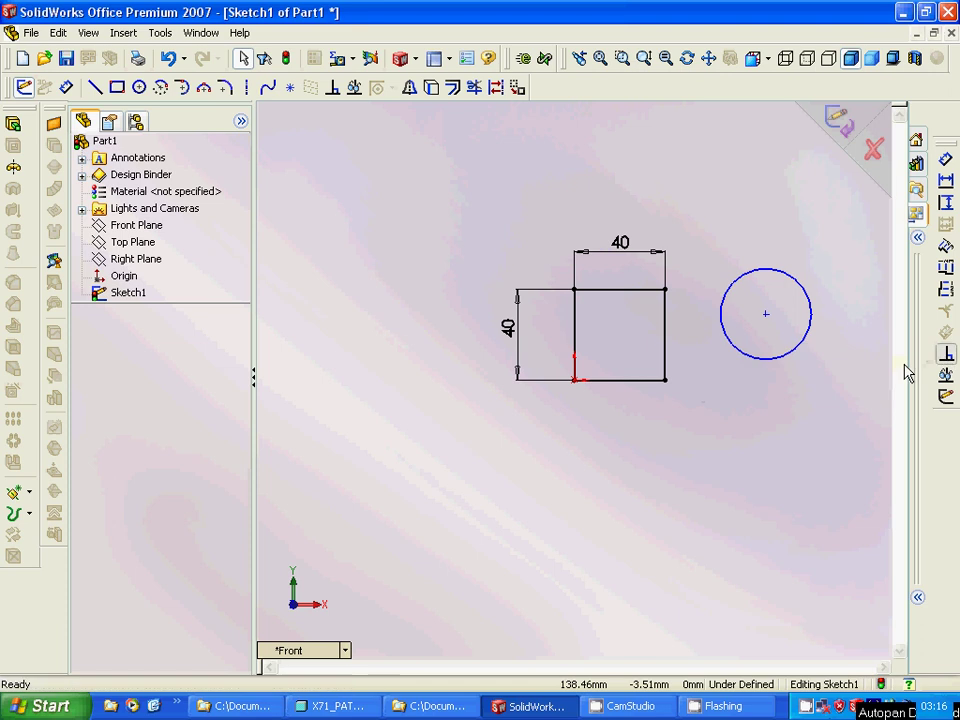
left_click(741, 356)
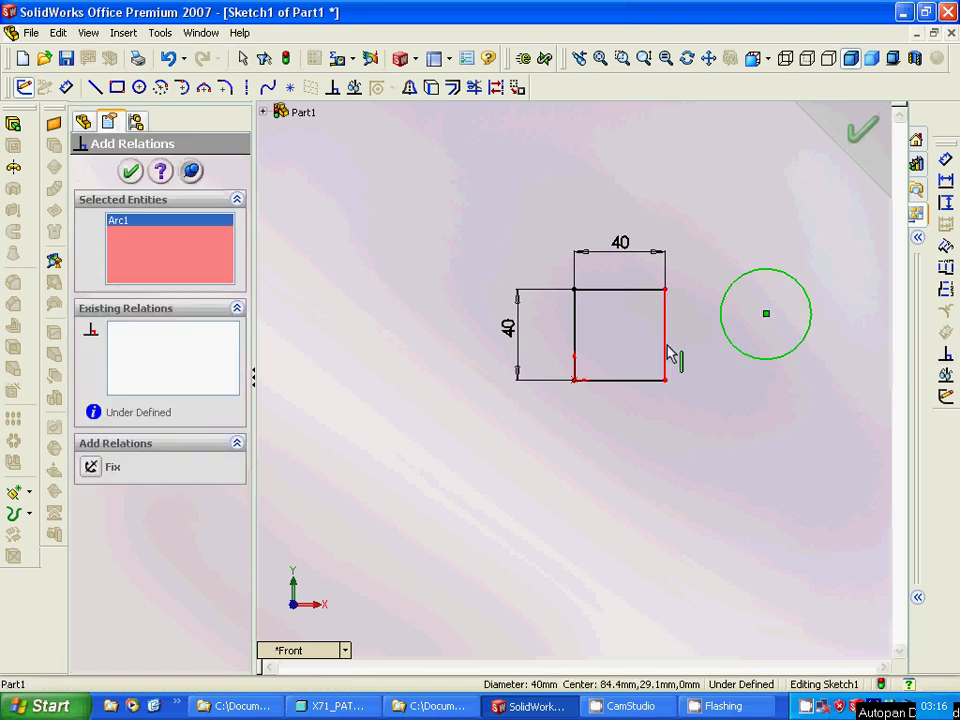
left_click(670, 354)
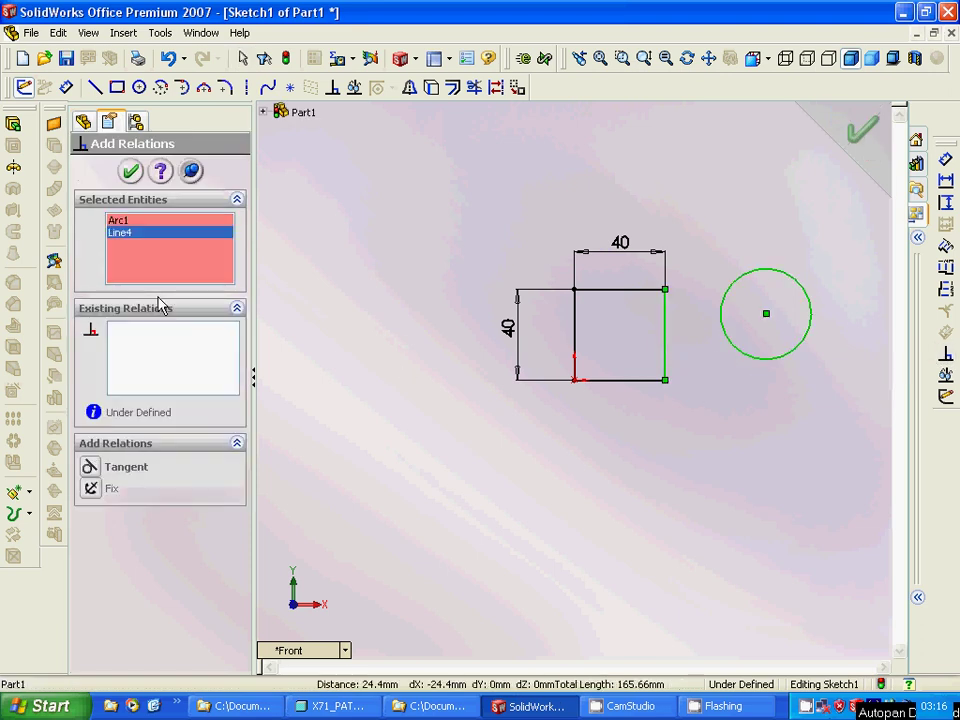
left_click(127, 476)
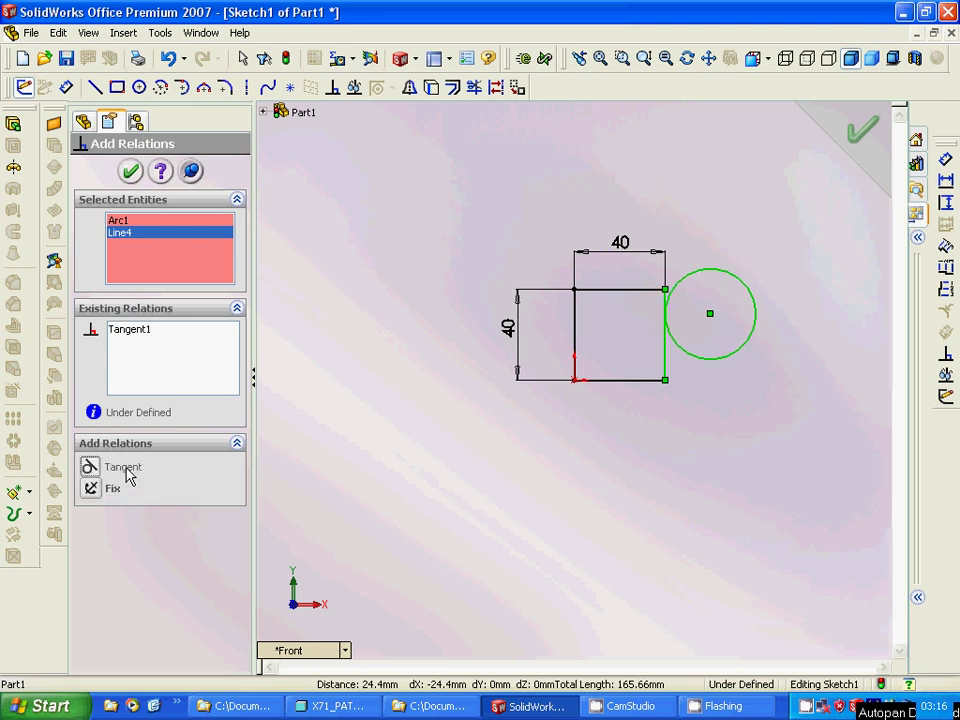
left_click(131, 171)
left_click(376, 331)
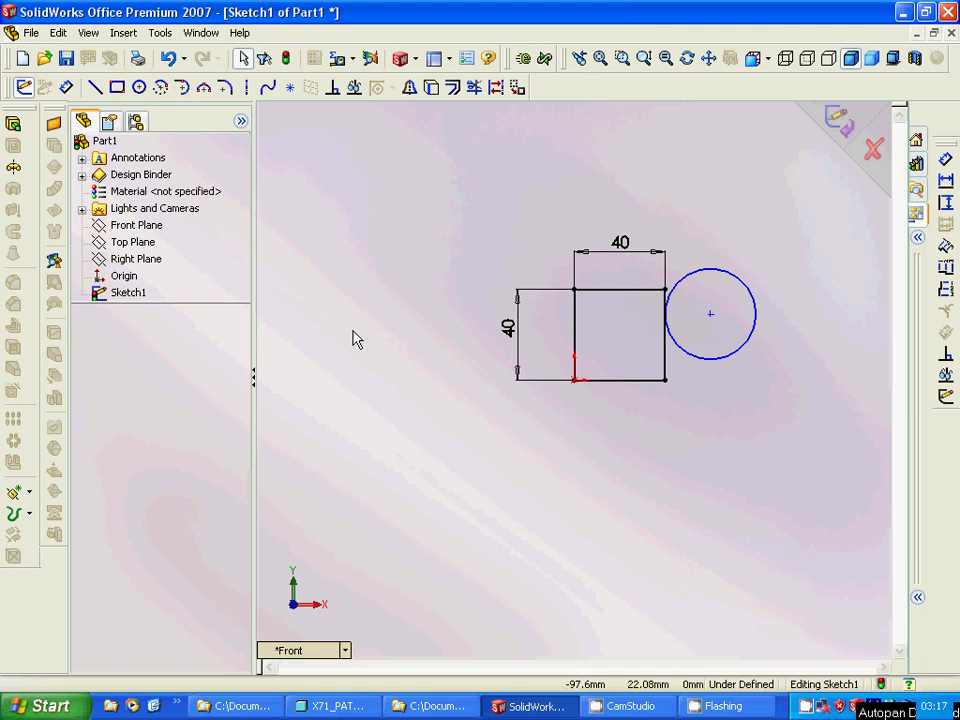
- Draw a radius-25 circle centred on the square's lower-left corner, plus a circle below
left_click(140, 87)
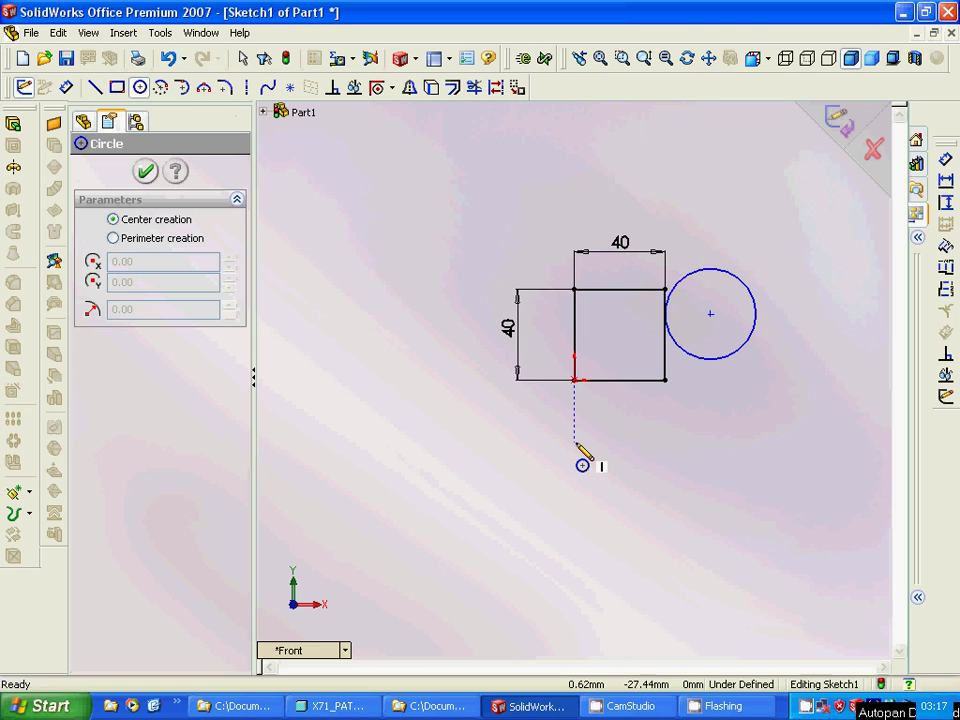
left_click(574, 379)
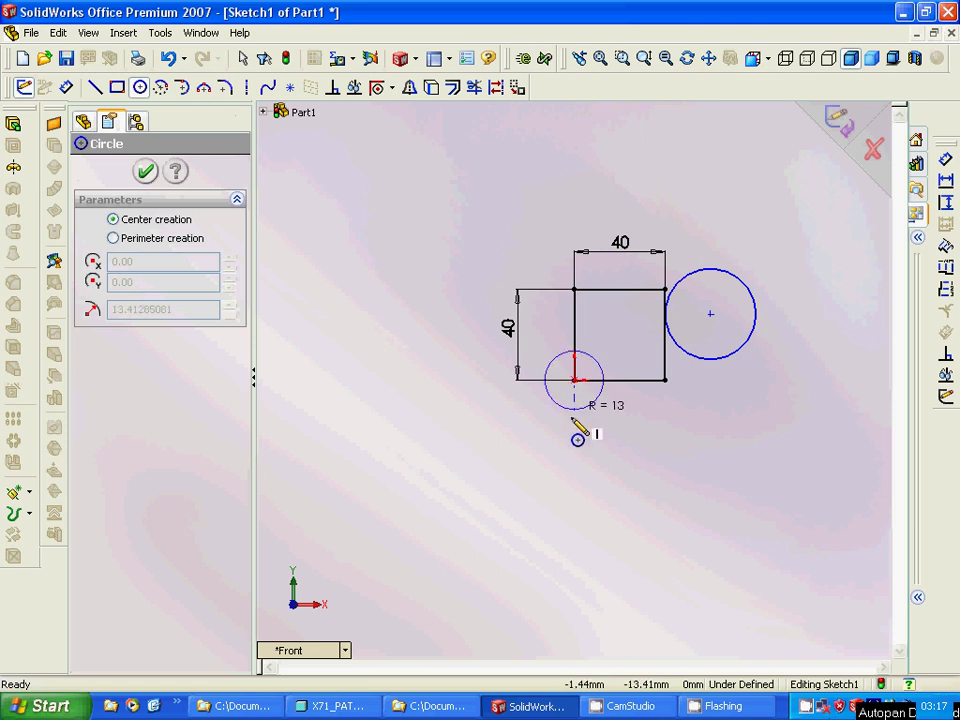
left_click(574, 436)
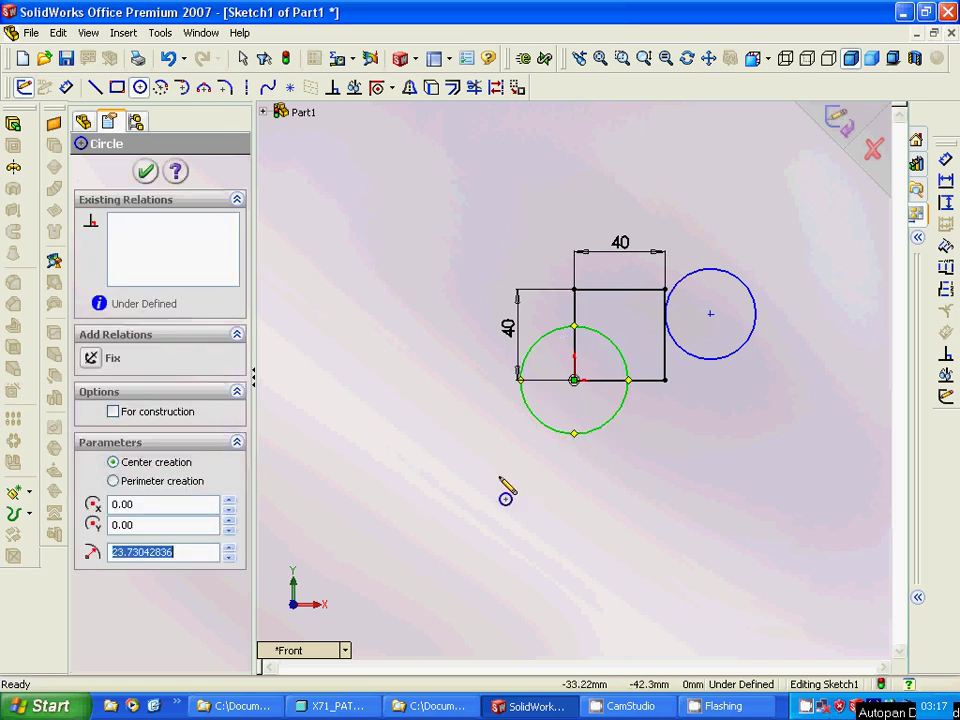
type("2")
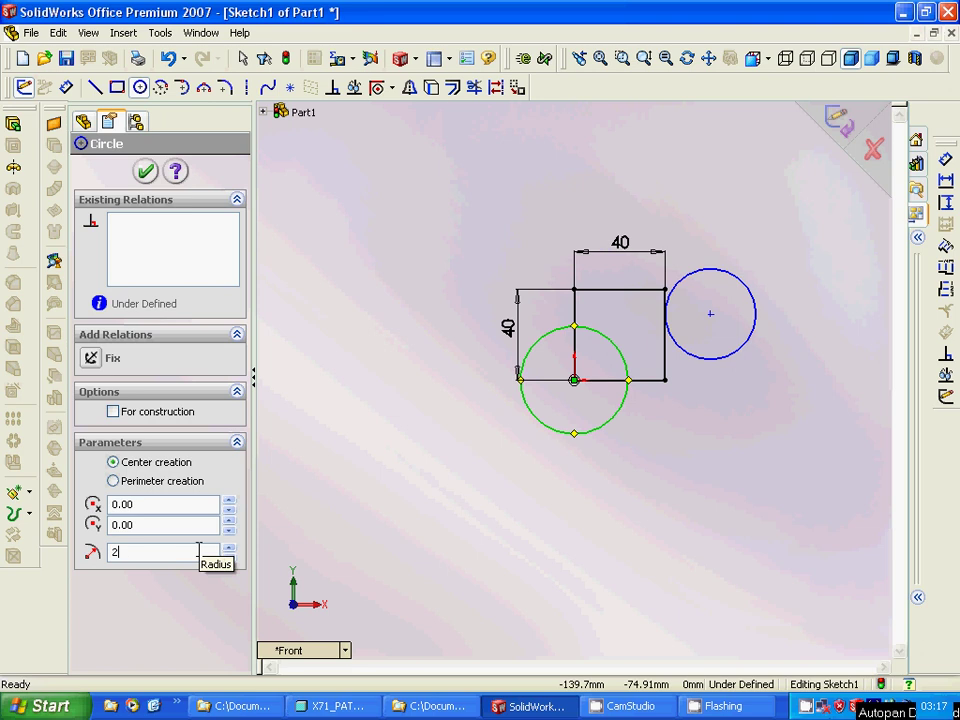
type("5")
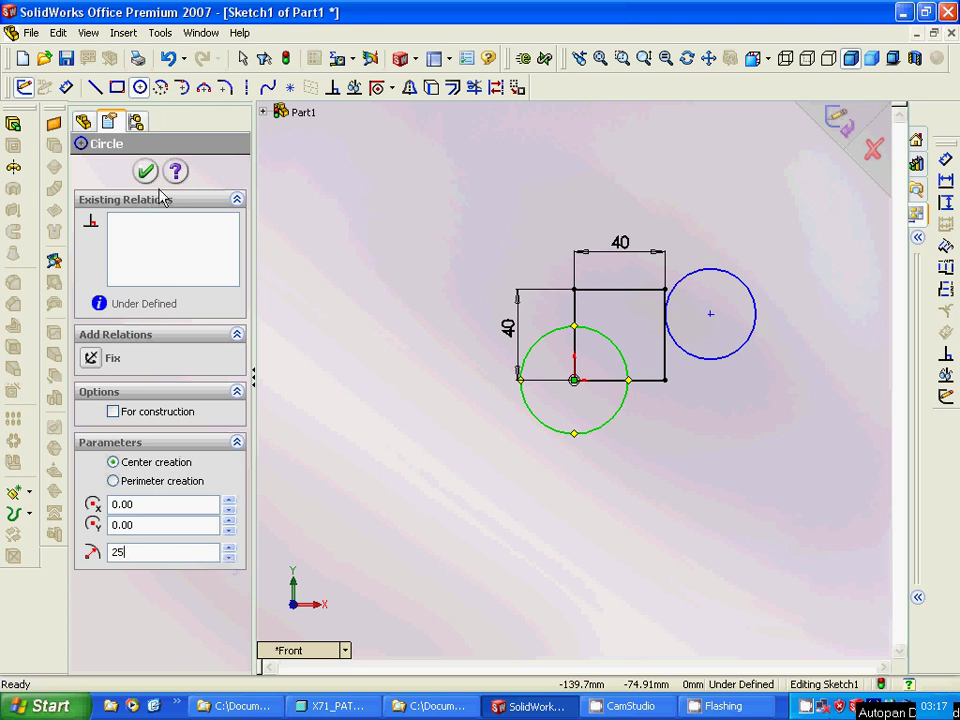
left_click(146, 171)
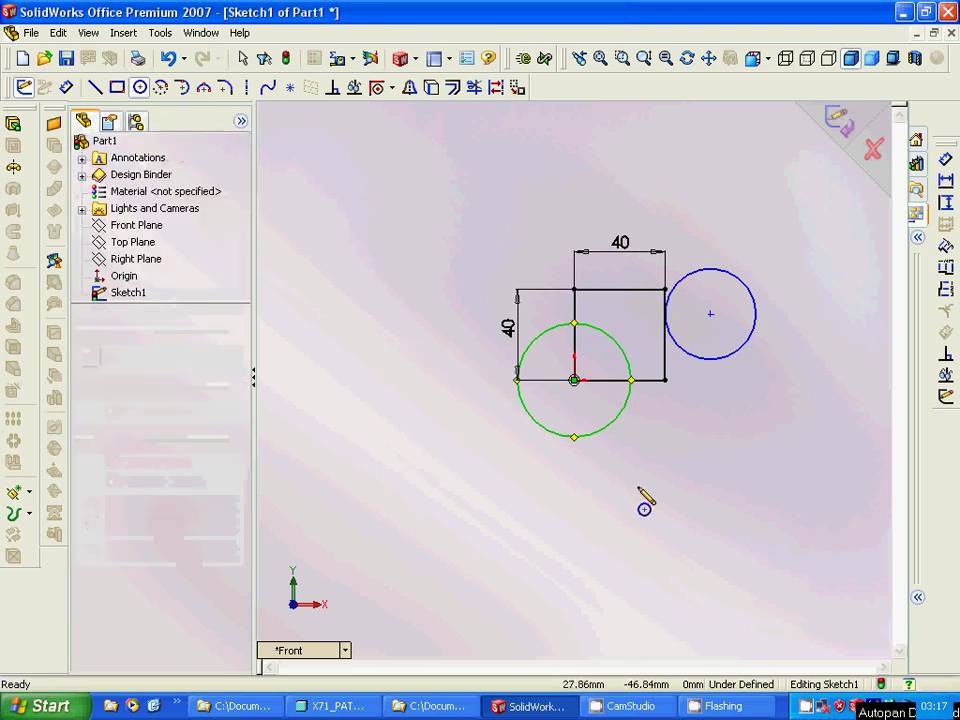
left_click_drag(652, 485, 662, 540)
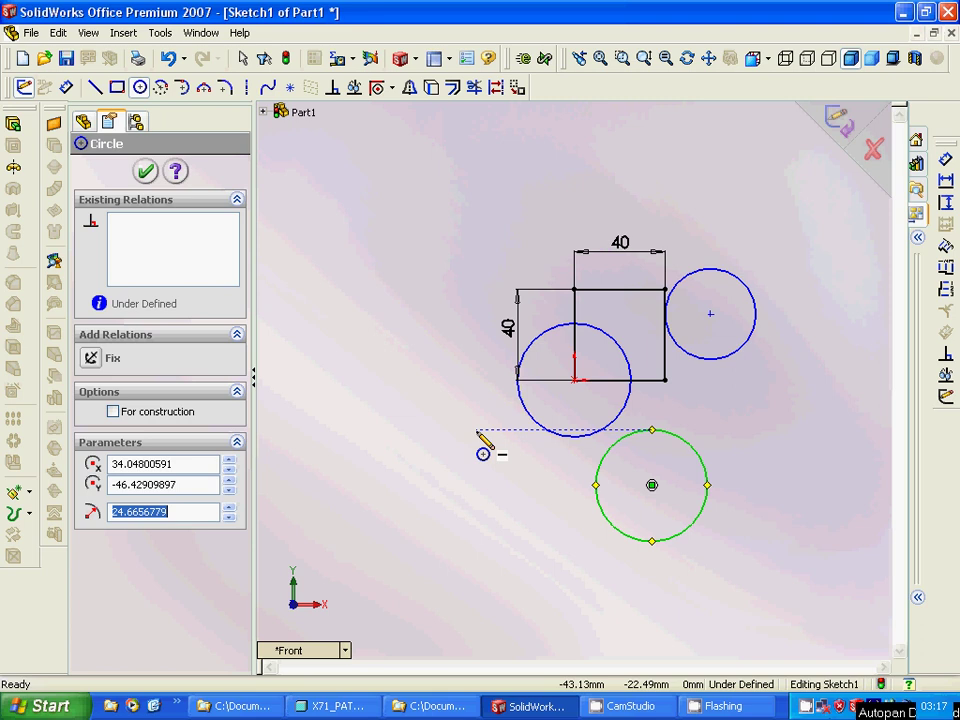
- Add a radius-20 circle to the lower left of the square
left_click(449, 450)
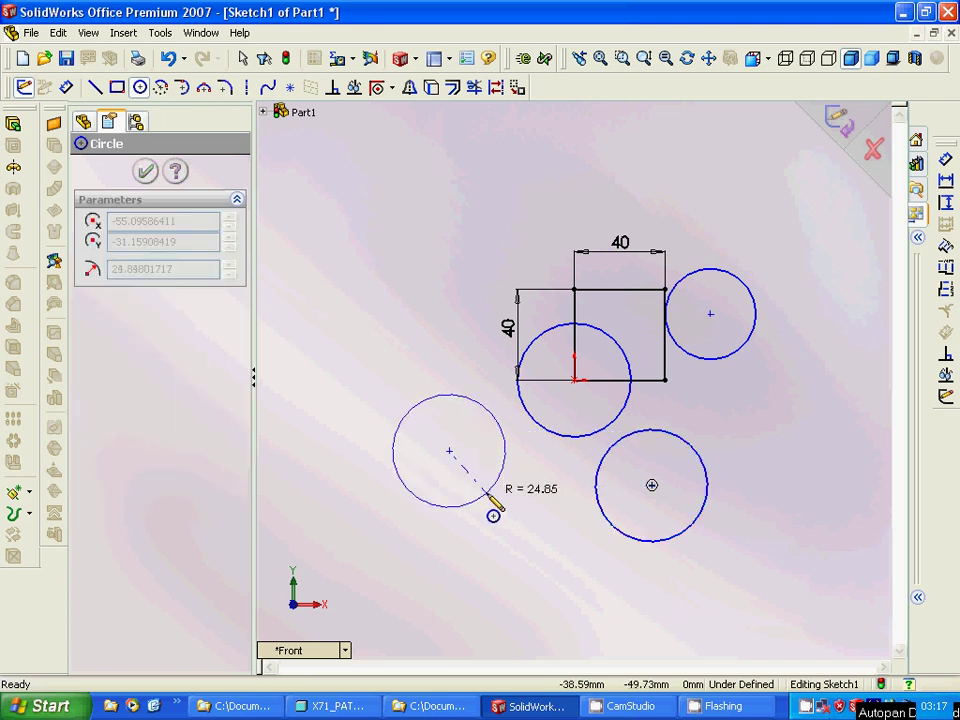
left_click(490, 499)
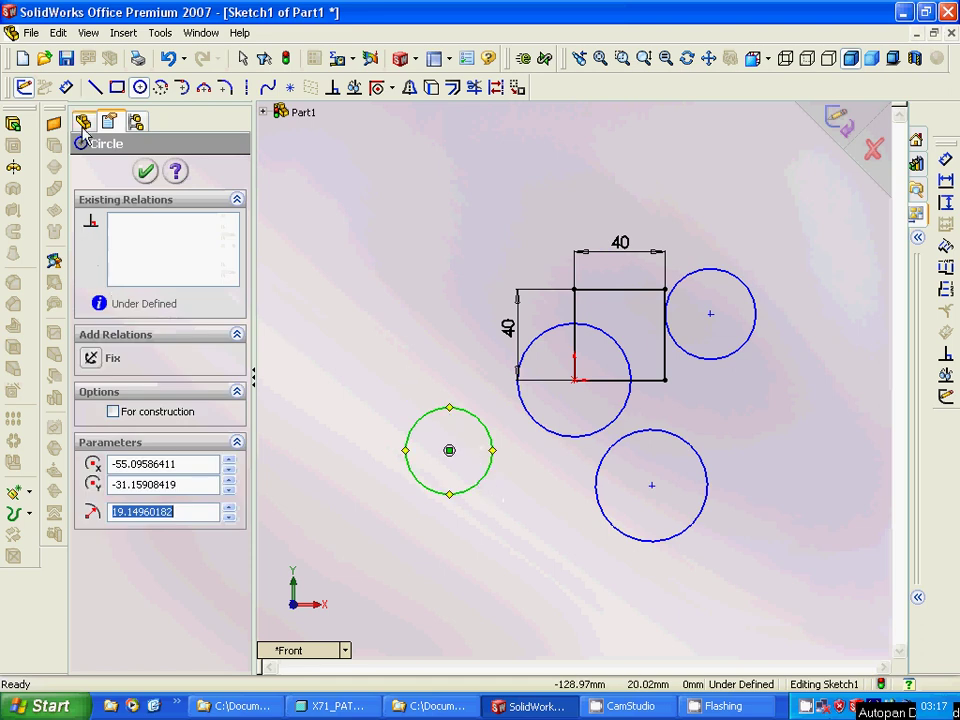
type("20")
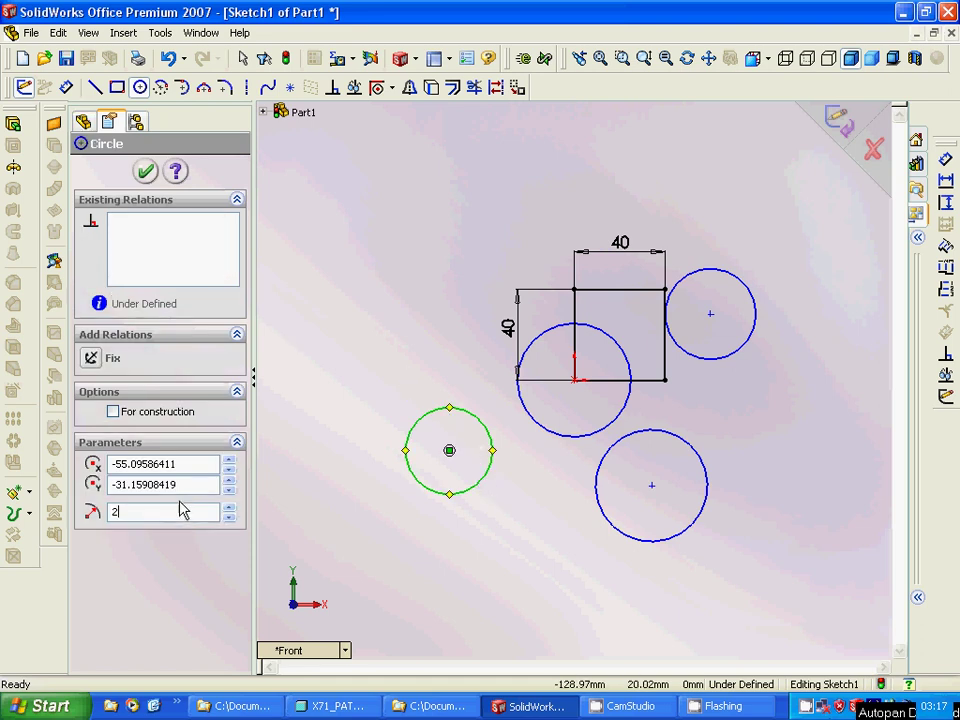
key("Return")
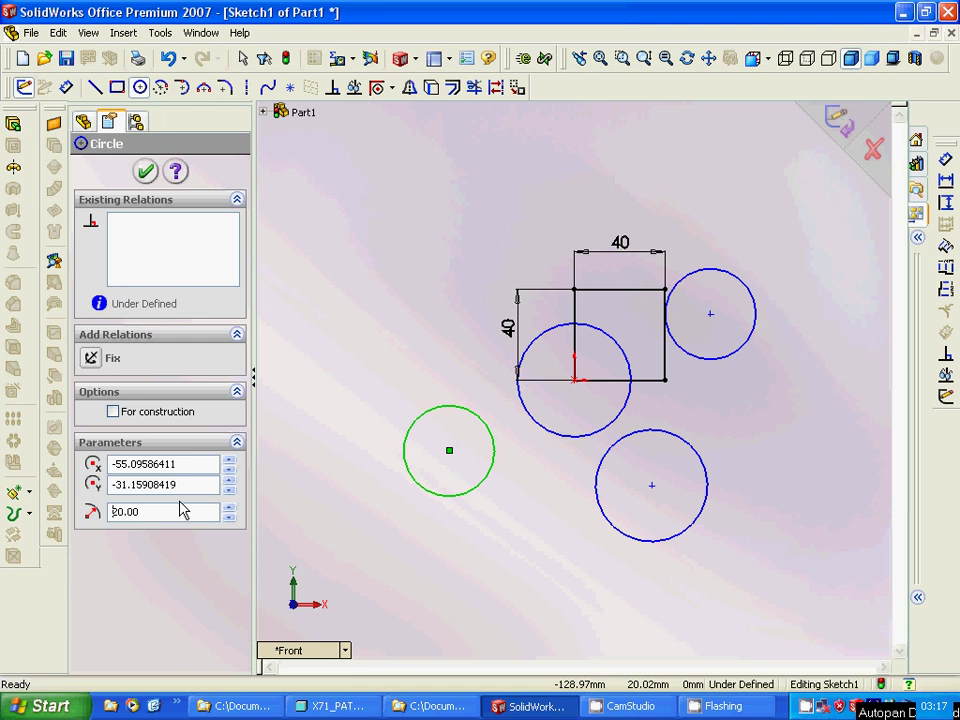
left_click(146, 171)
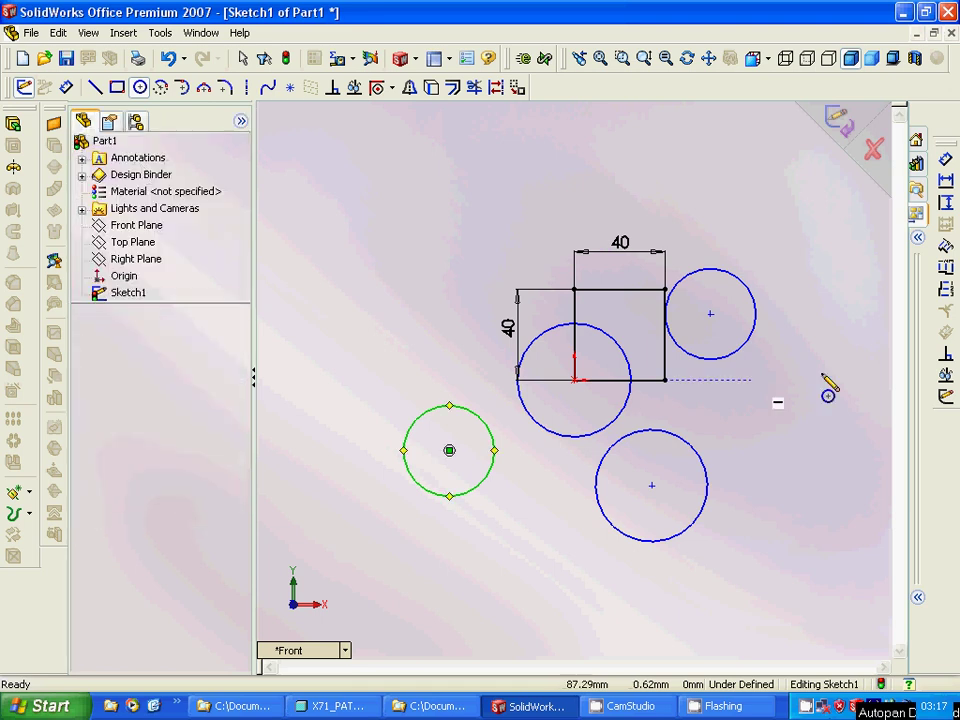
left_click(608, 520)
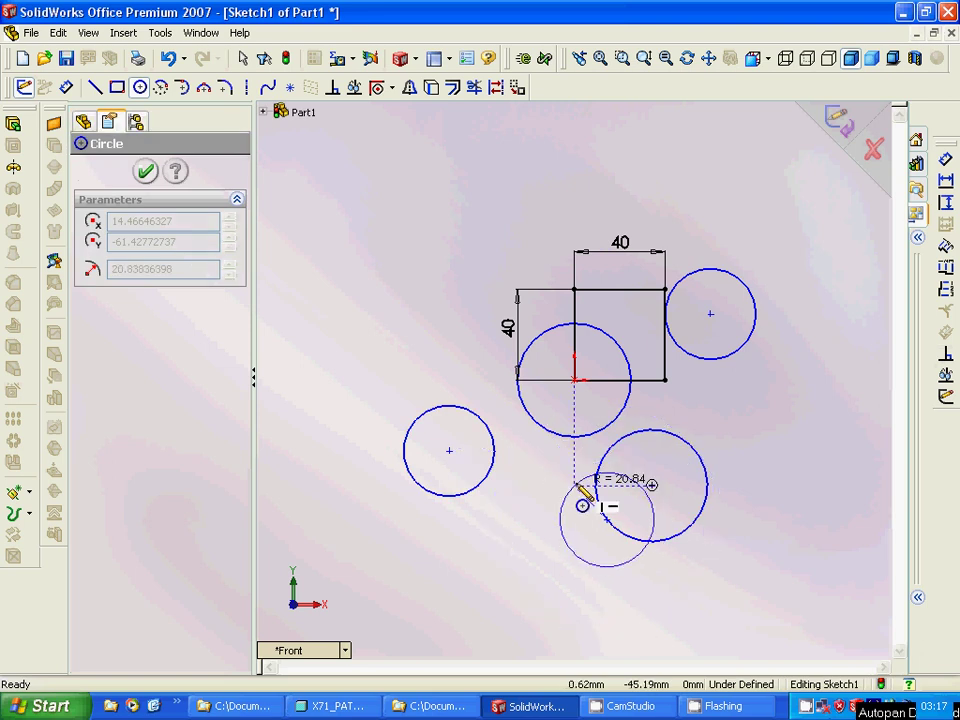
key("Escape")
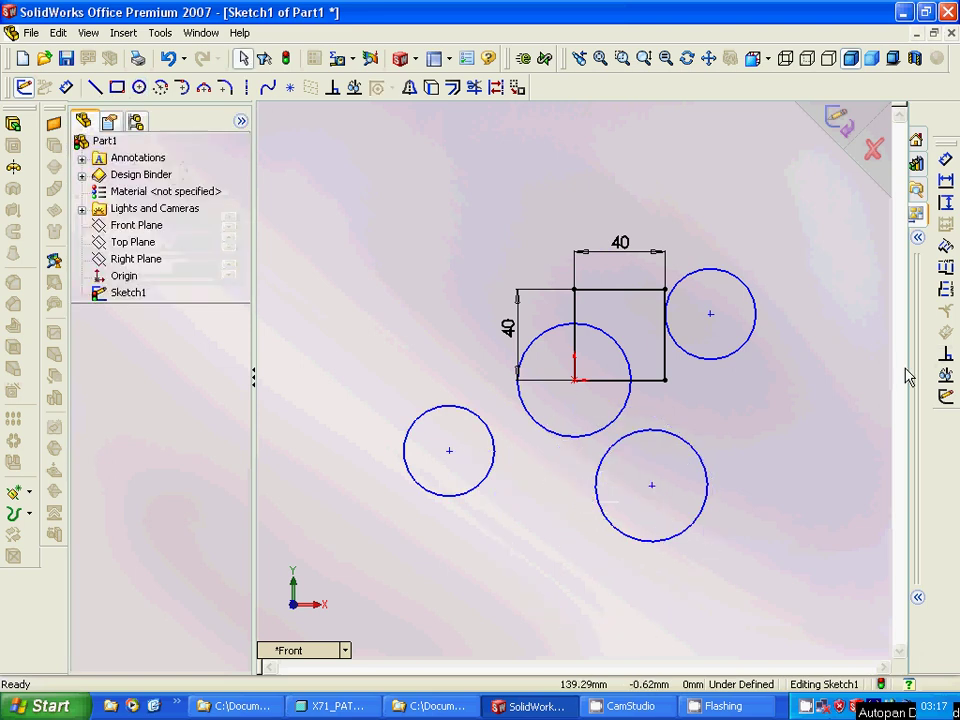
- Make the lower-right circle tangent to the corner circle
left_click(945, 353)
left_click(490, 478)
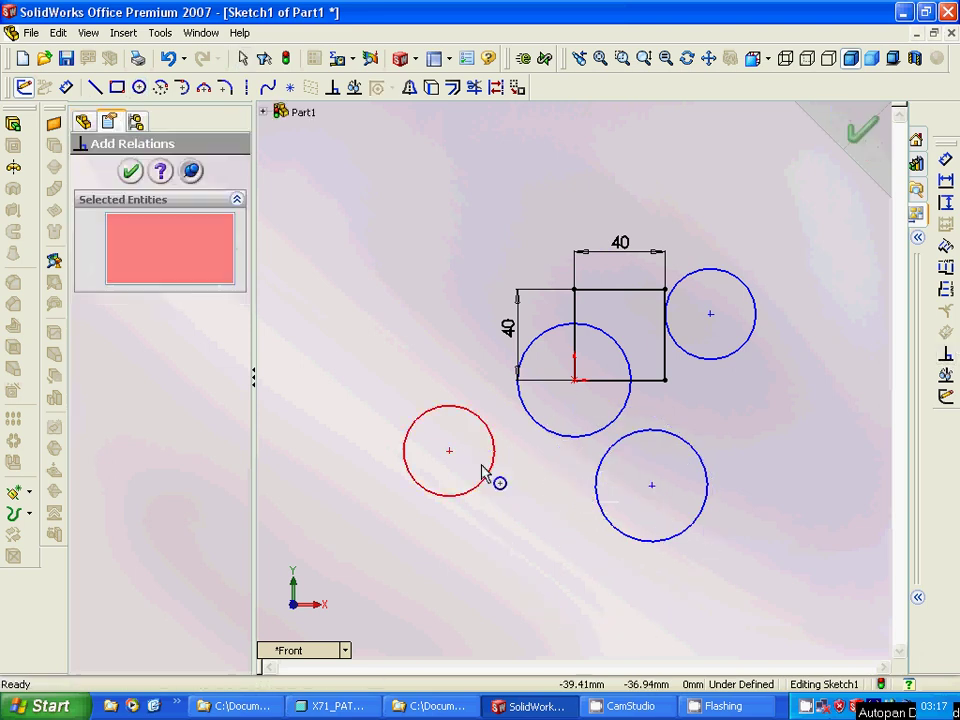
left_click(550, 434)
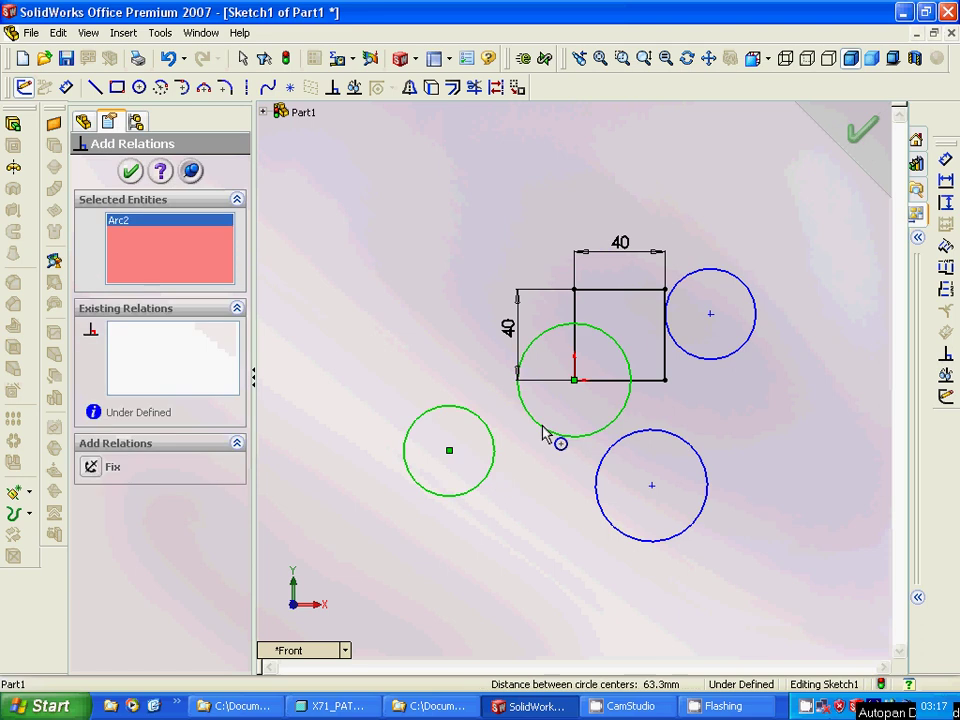
left_click(597, 485)
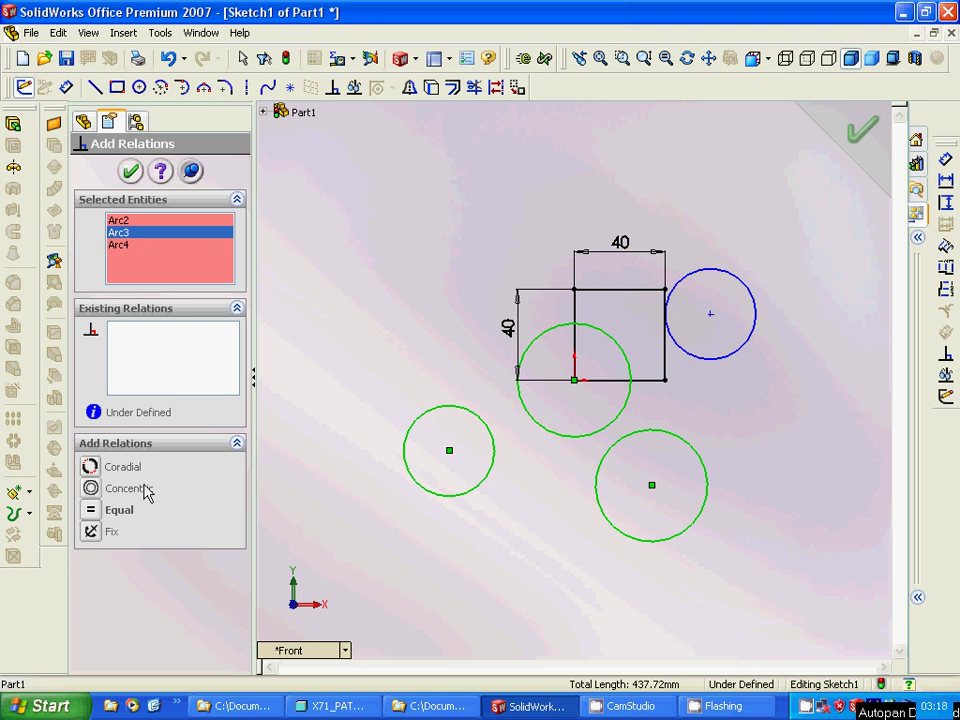
right_click(148, 246)
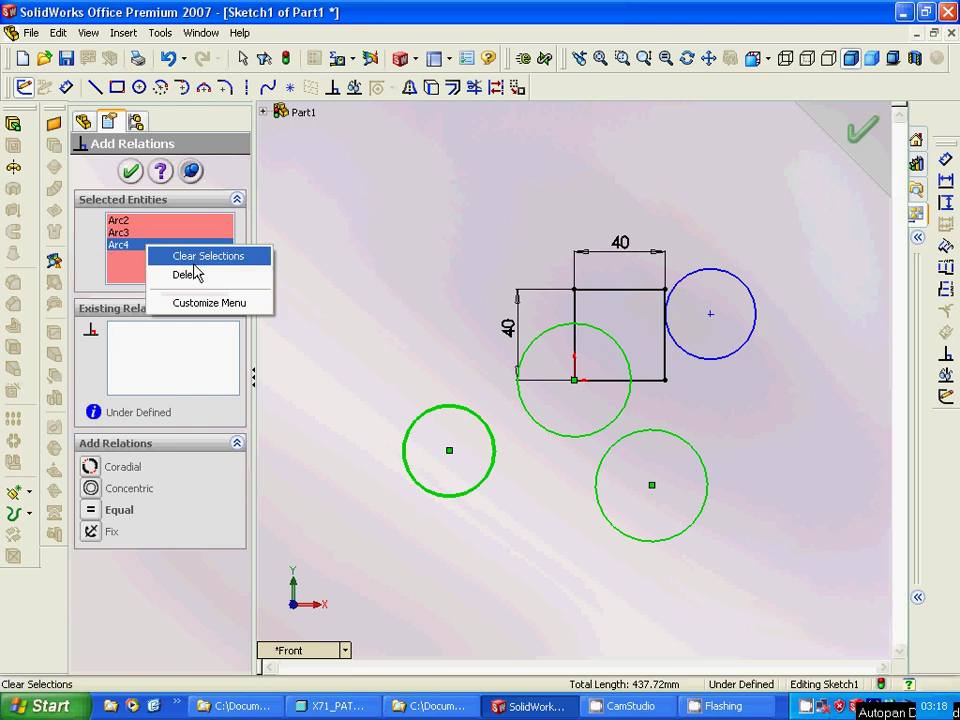
left_click(186, 276)
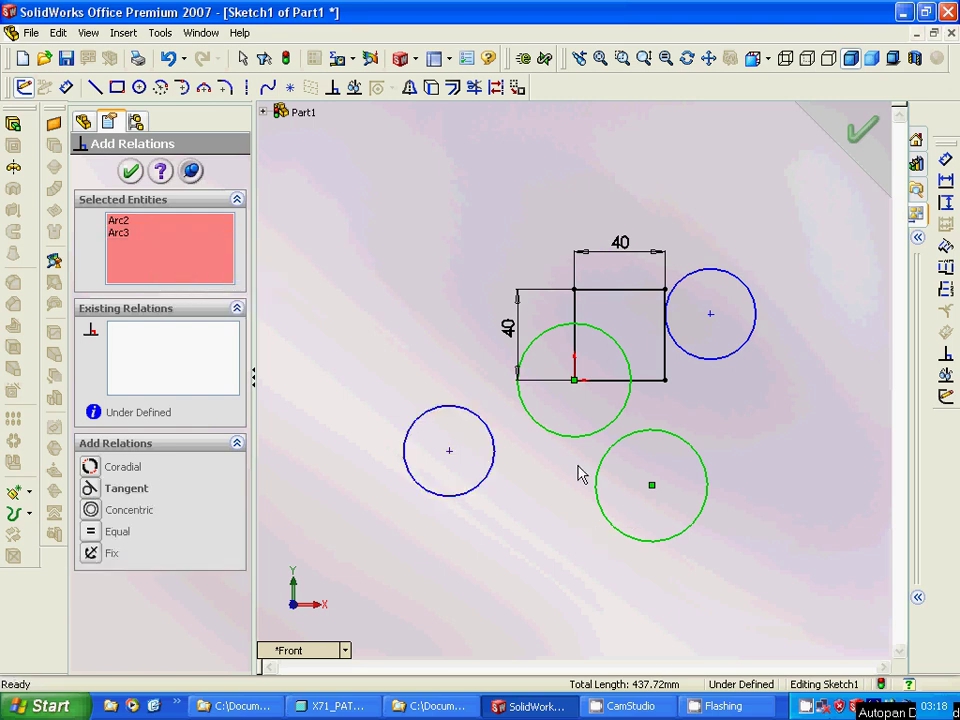
left_click(139, 489)
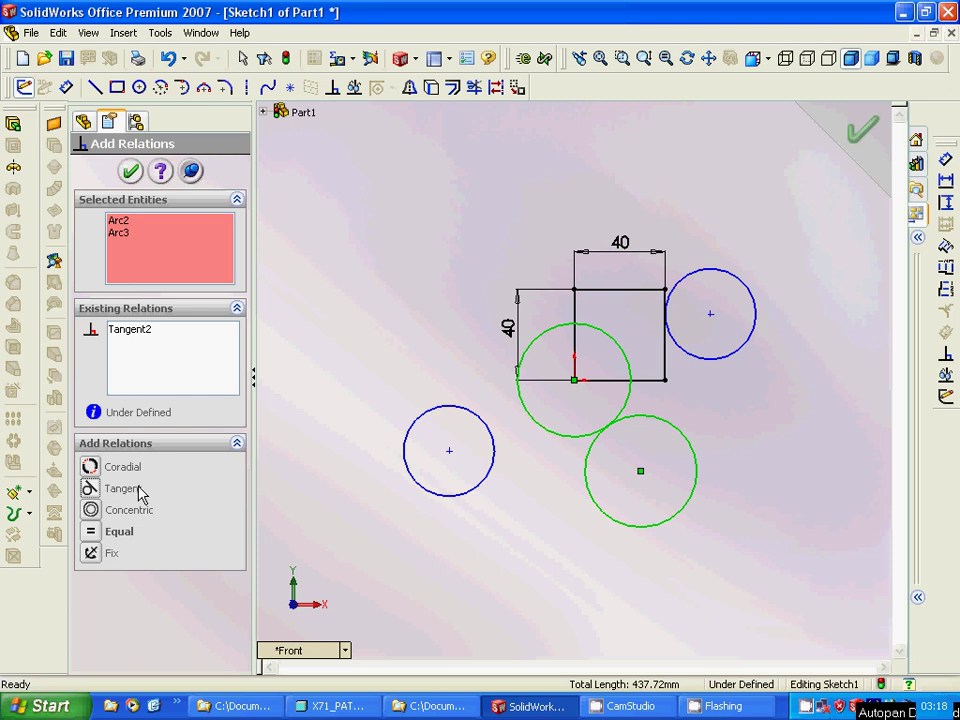
- Make the left circle tangent to the corner circle
left_click(140, 236)
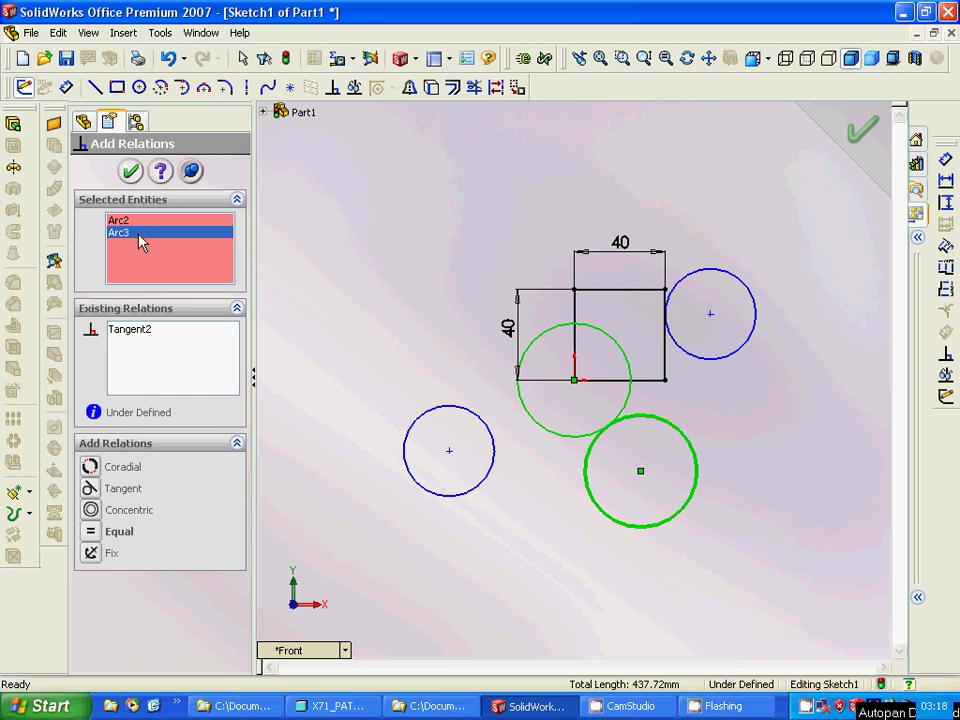
right_click(140, 243)
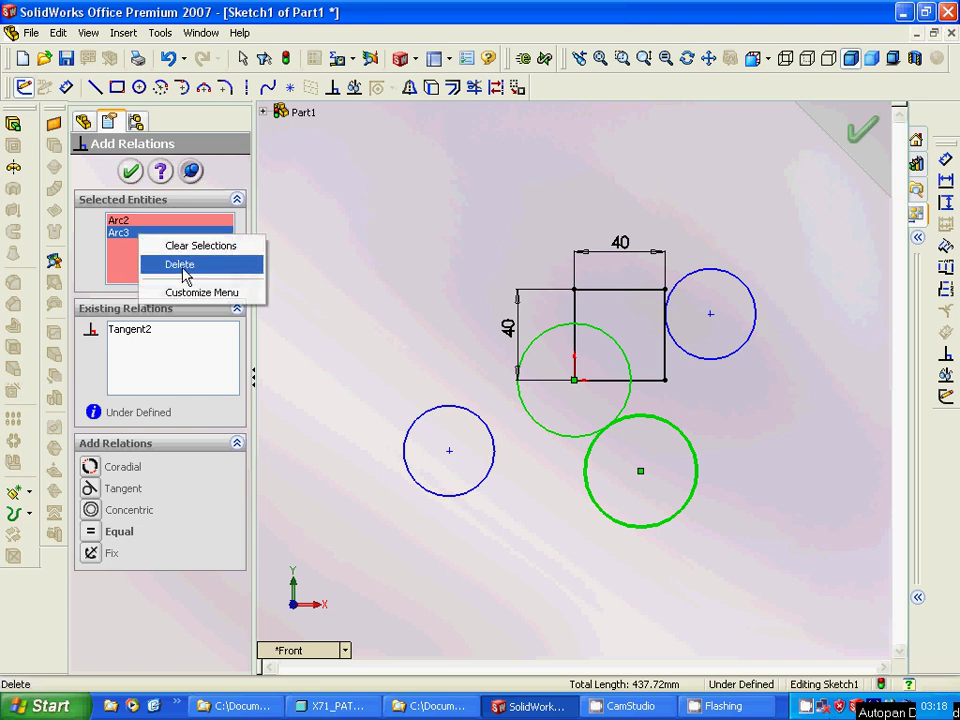
left_click(182, 266)
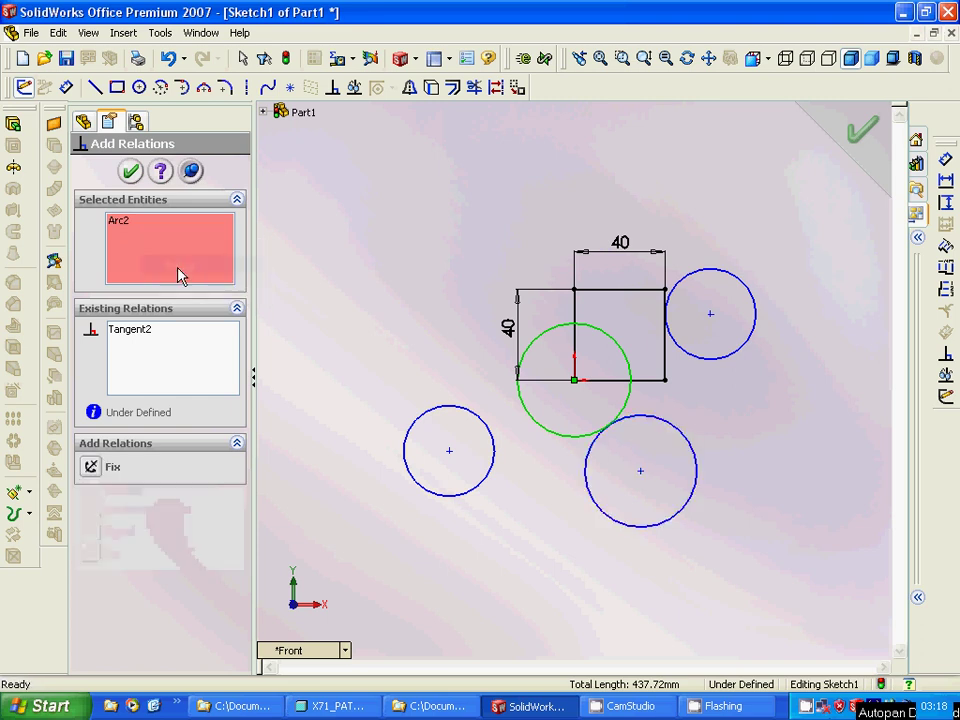
left_click(416, 420)
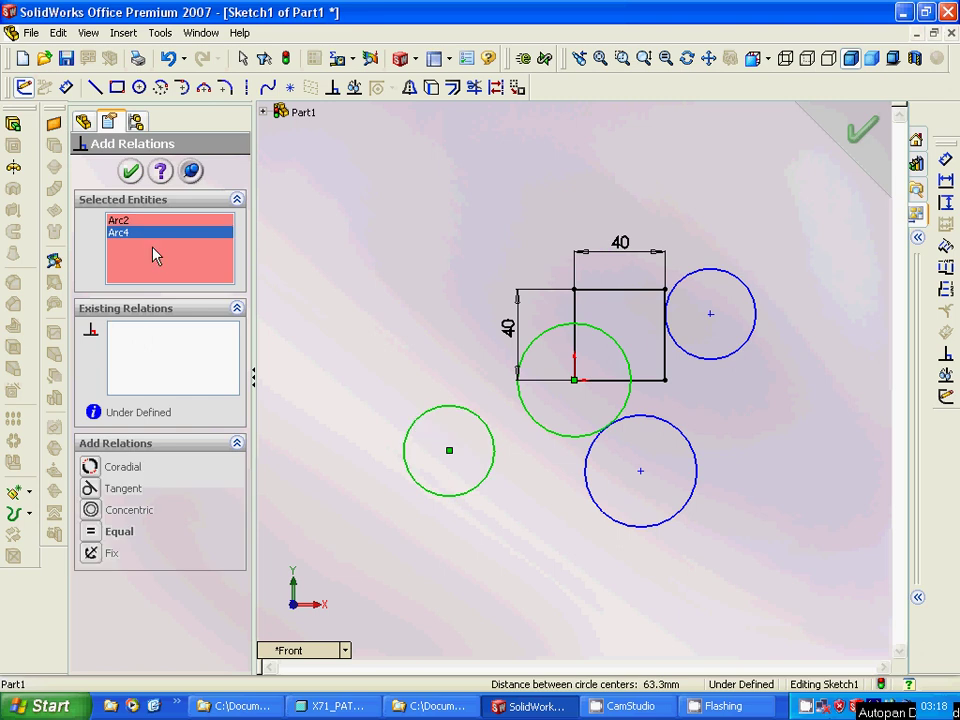
left_click(122, 488)
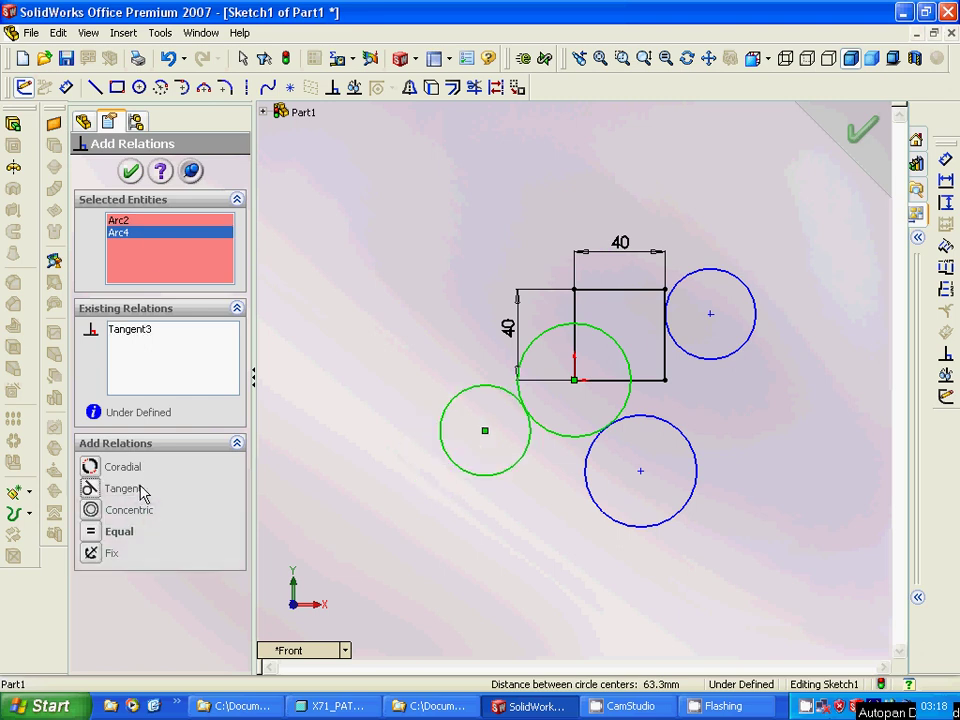
- Make the lower circle tangent to the left circle and close relation editing
right_click(120, 224)
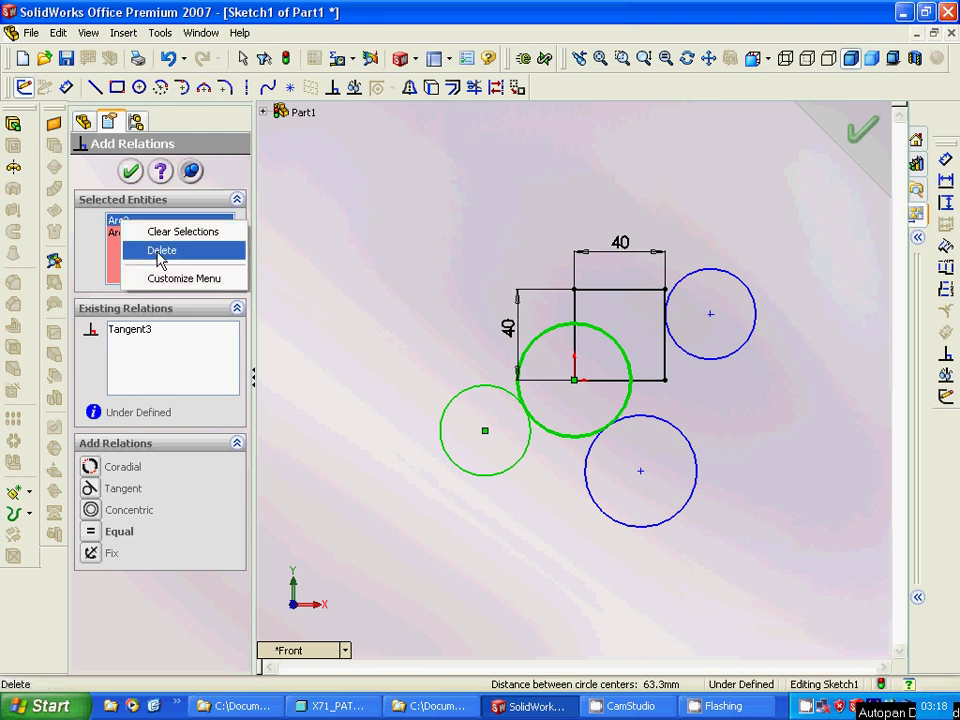
left_click(160, 251)
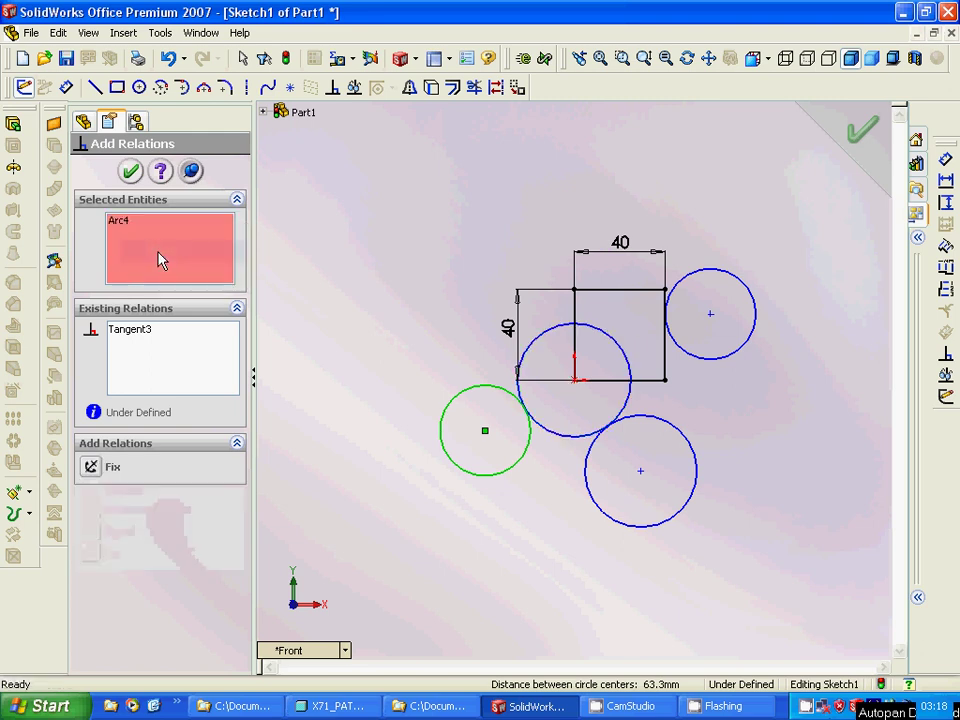
left_click(602, 510)
left_click(121, 489)
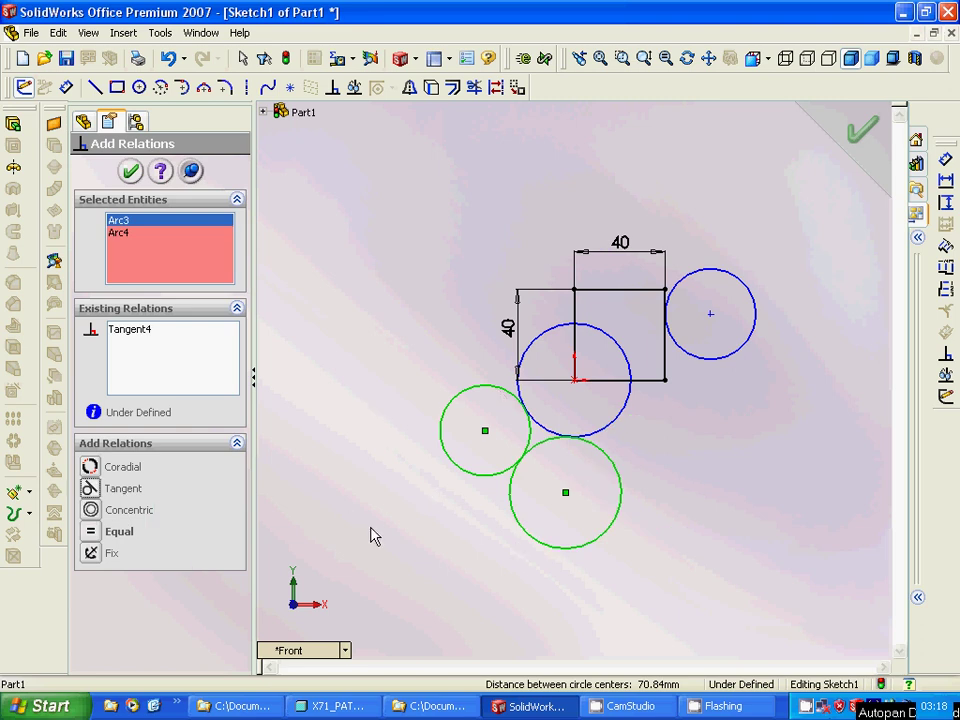
left_click(130, 172)
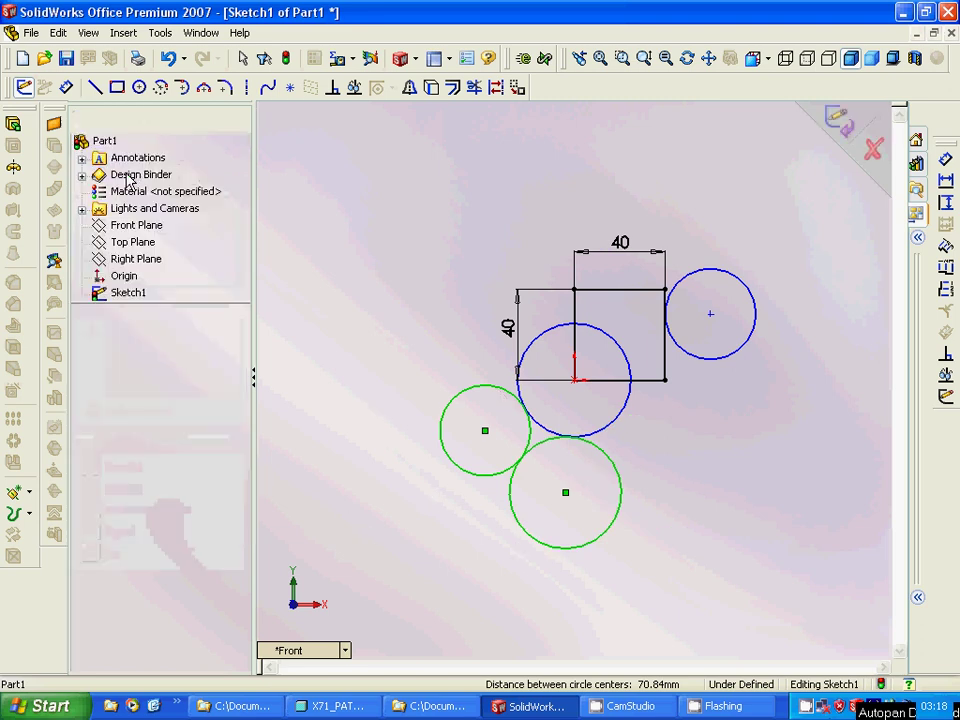
- Draw a short line left of the circles and a long diagonal below the lower circles
left_click(93, 86)
left_click_drag(332, 400, 345, 410)
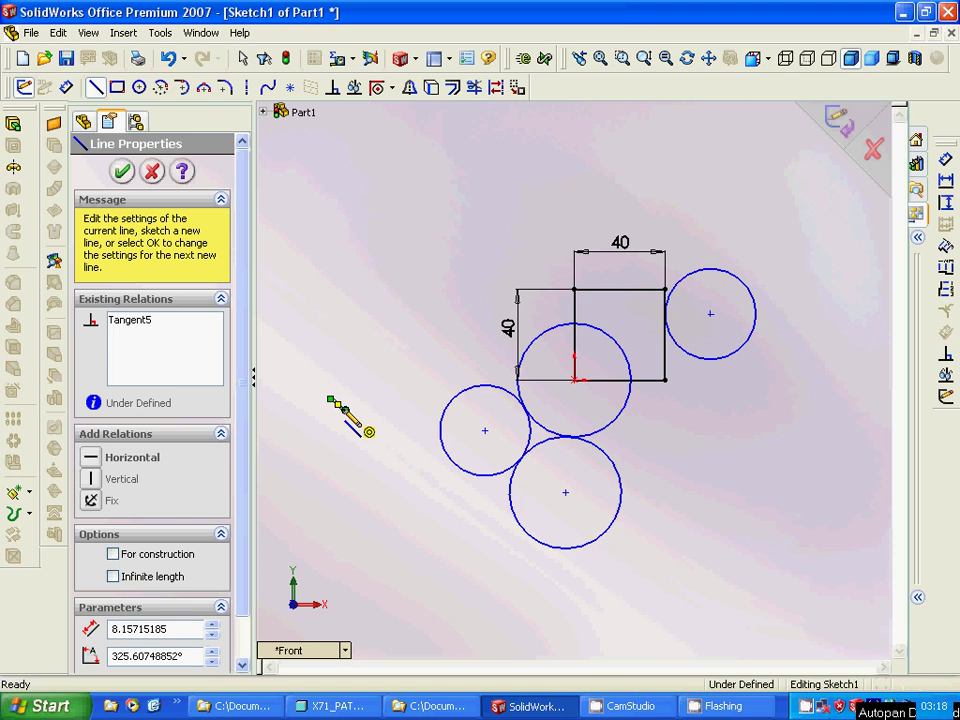
left_click_drag(345, 410, 580, 591)
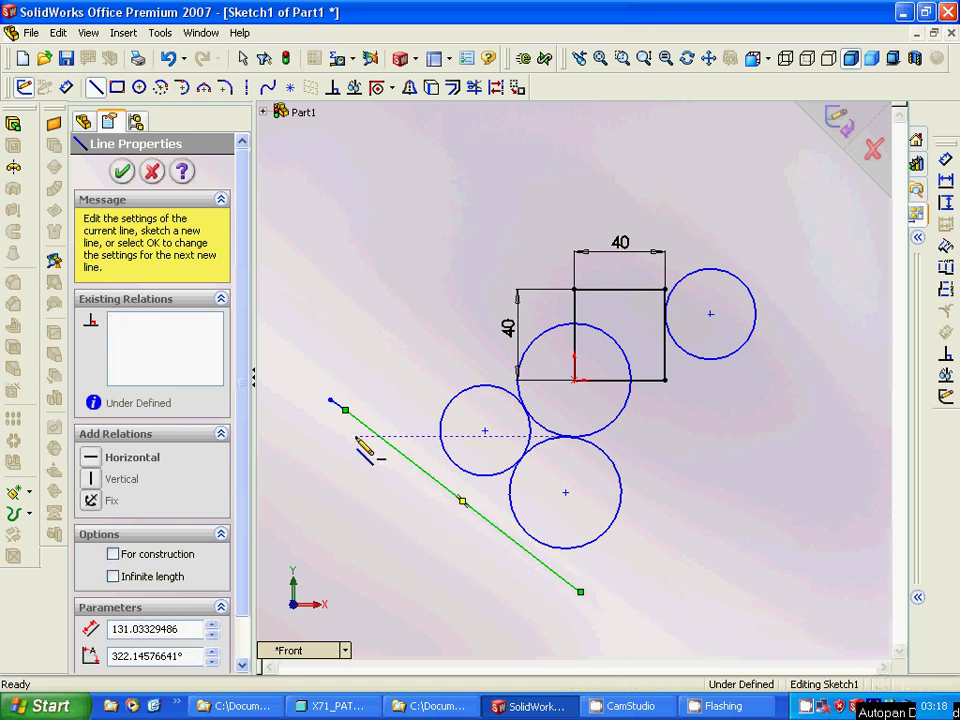
mouse_move(357, 441)
left_mouse_down()
mouse_move(342, 402)
mouse_move(357, 430)
left_mouse_up()
key("Escape")
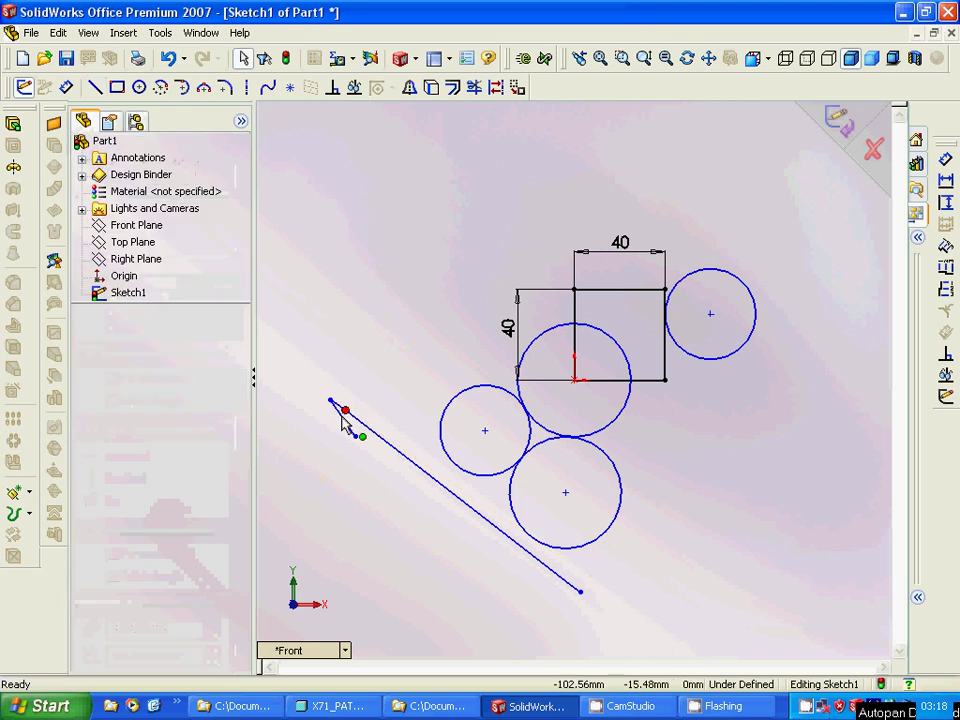
- Remove the stray short line left of the circles
left_click(345, 411)
right_click(343, 409)
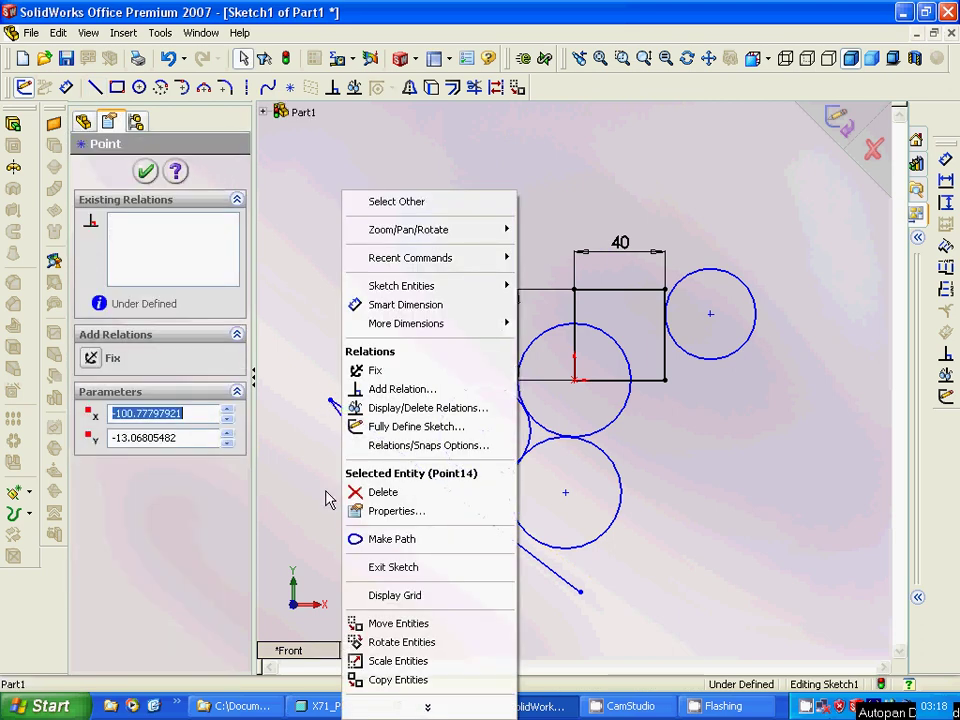
left_click(371, 494)
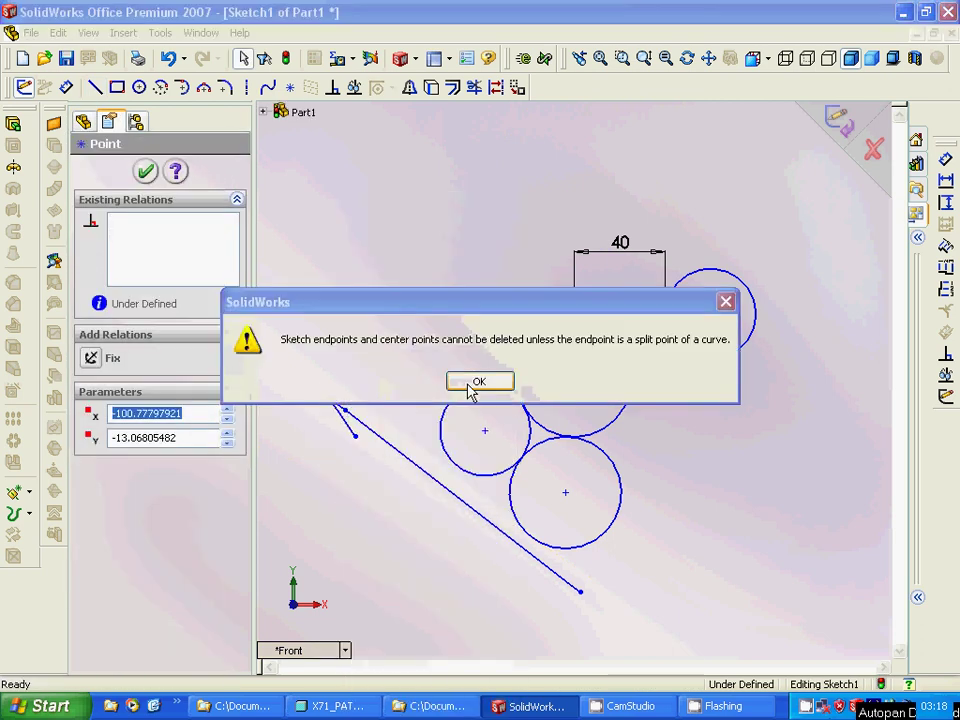
left_click(469, 385)
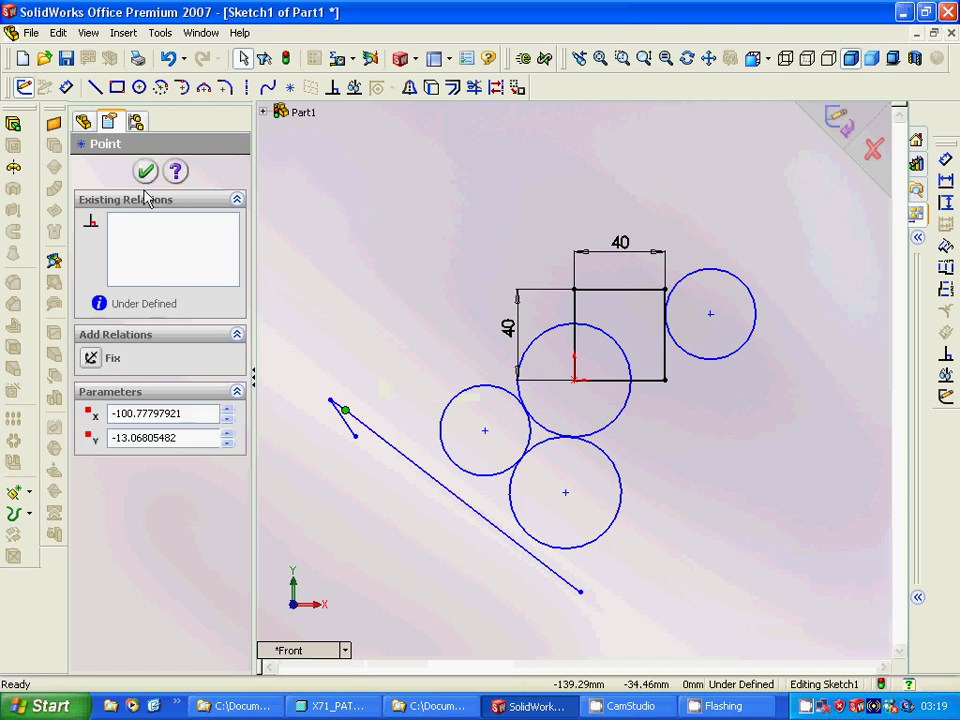
left_click(146, 172)
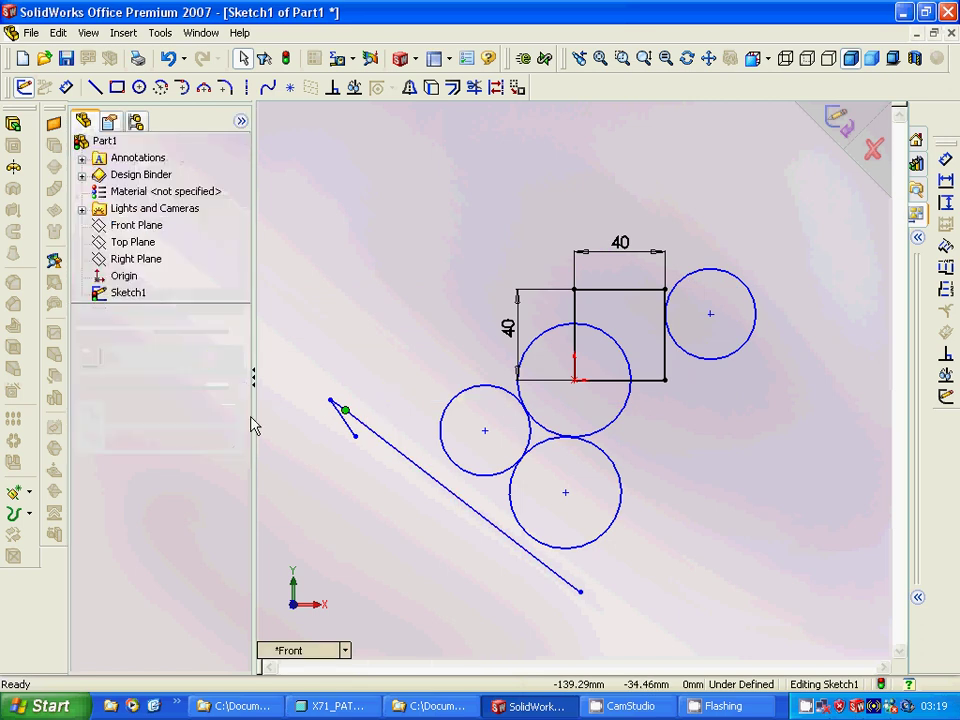
key("Delete")
key("Delete")
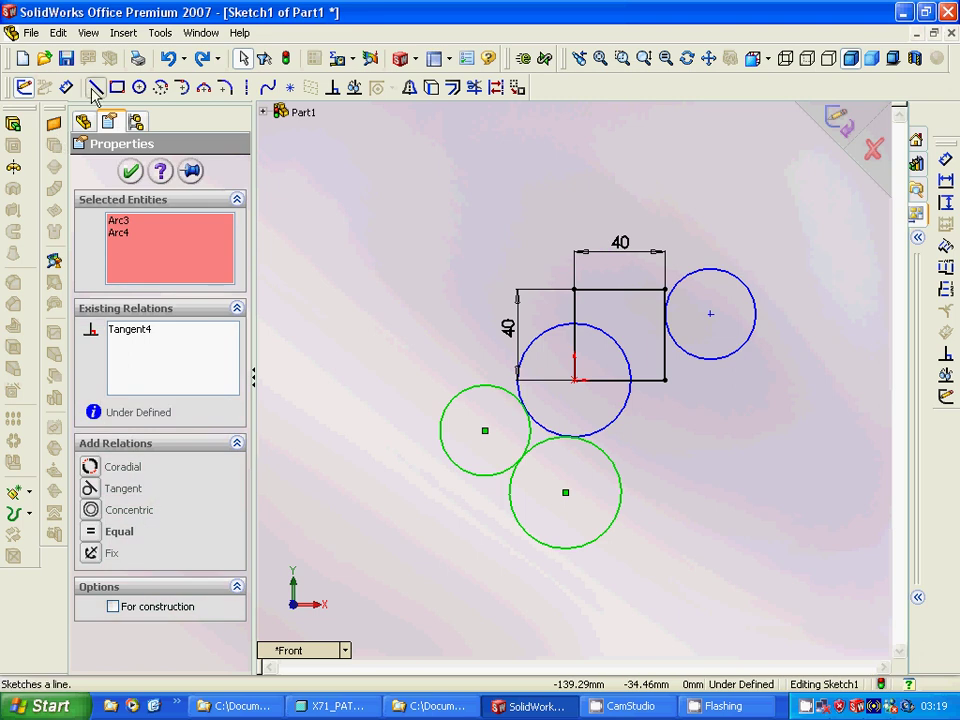
- Draw the roughly 169.56 mm diagonal from left of the left circle to below the lower circle
left_click(361, 431)
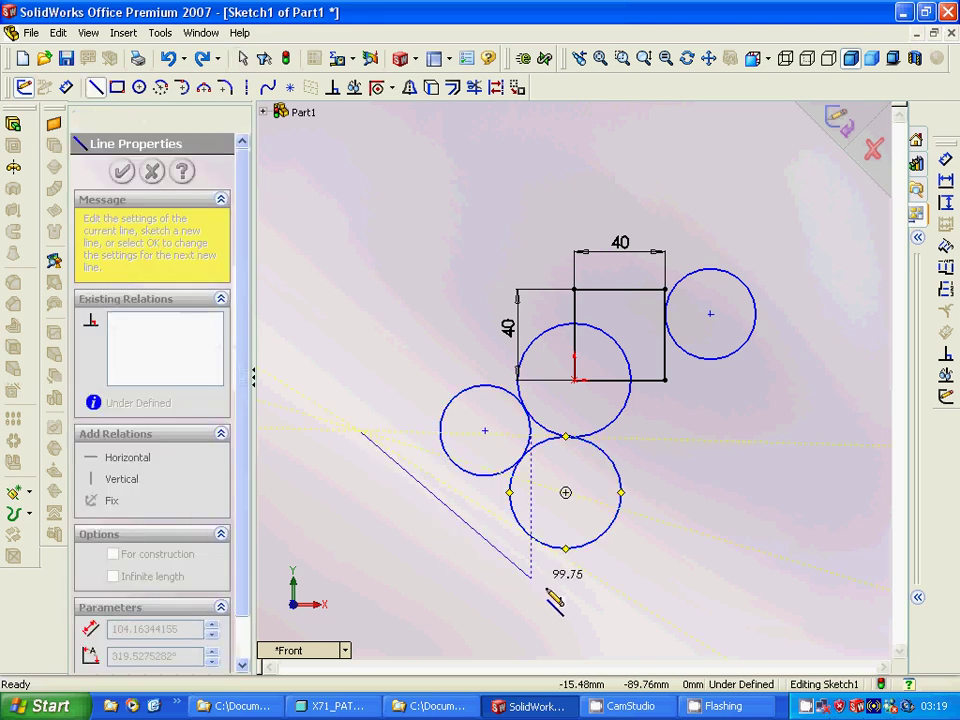
left_click(587, 622)
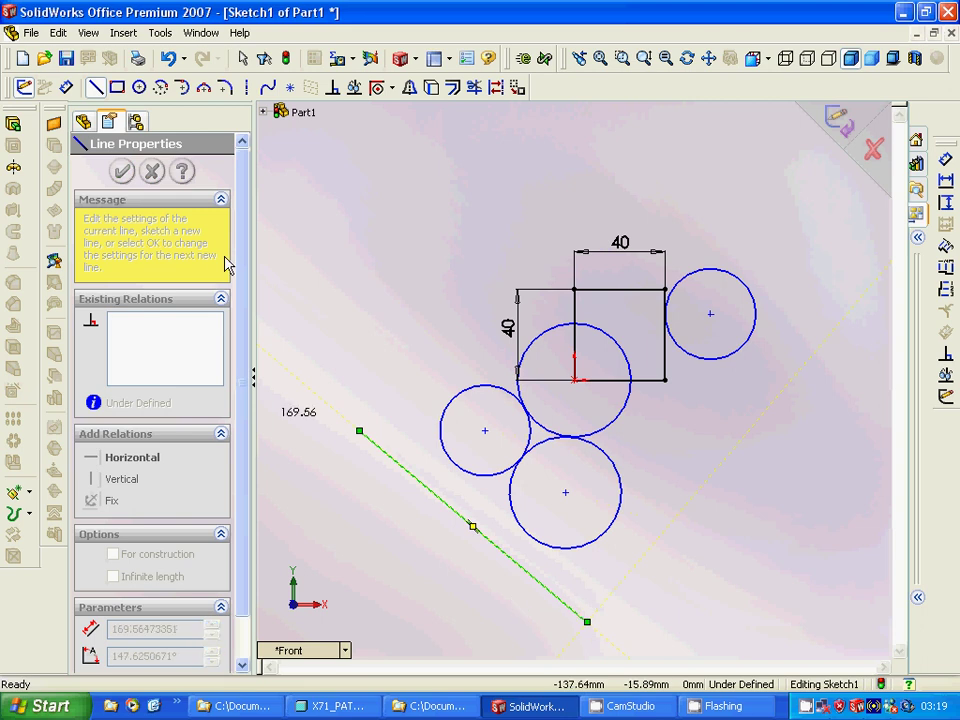
left_click(95, 87)
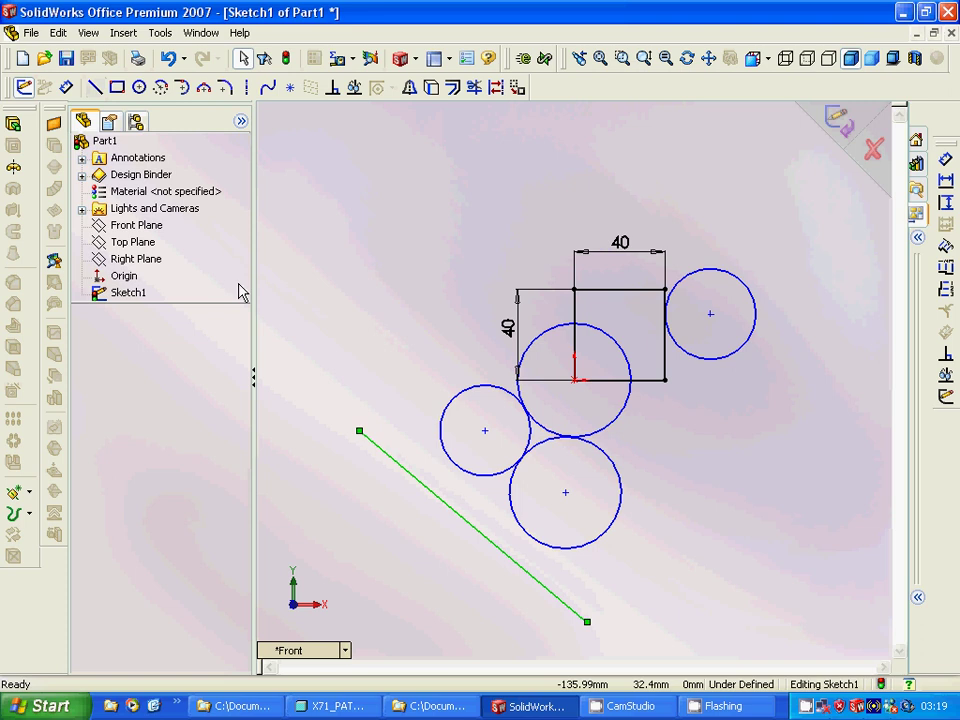
- Make the diagonal line tangent to the left circle
left_click(333, 90)
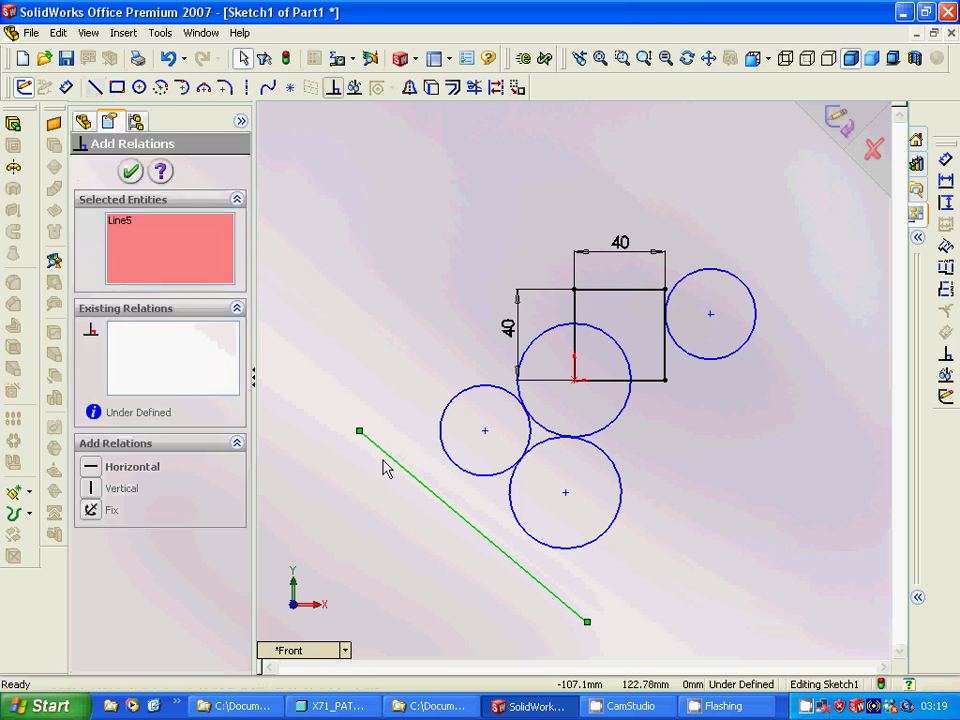
left_click(447, 458)
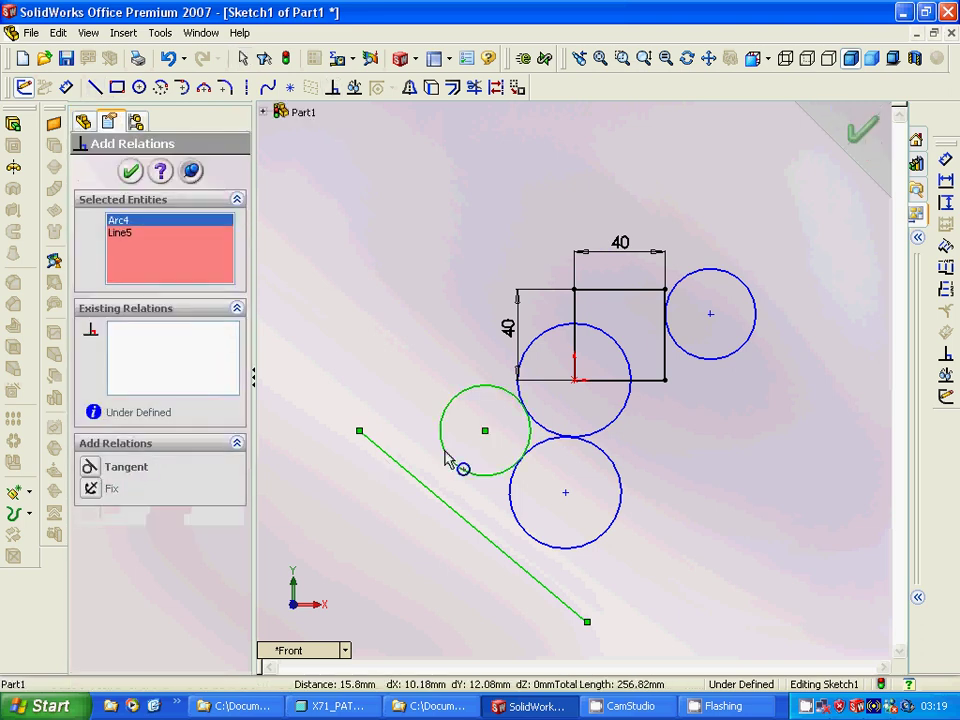
left_click(535, 547)
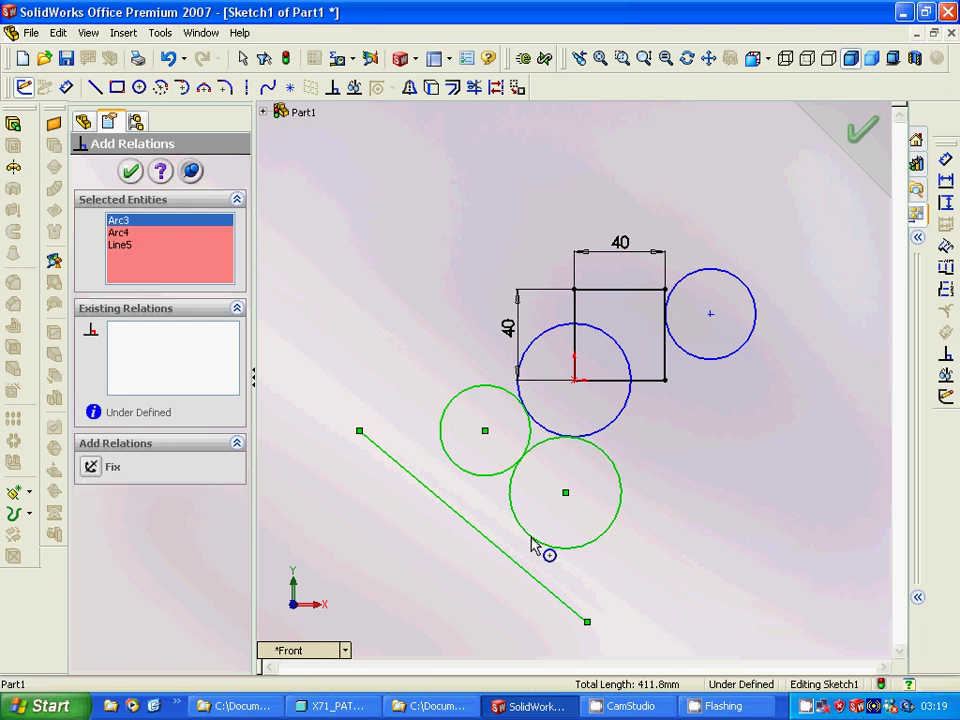
right_click(127, 230)
left_click(160, 254)
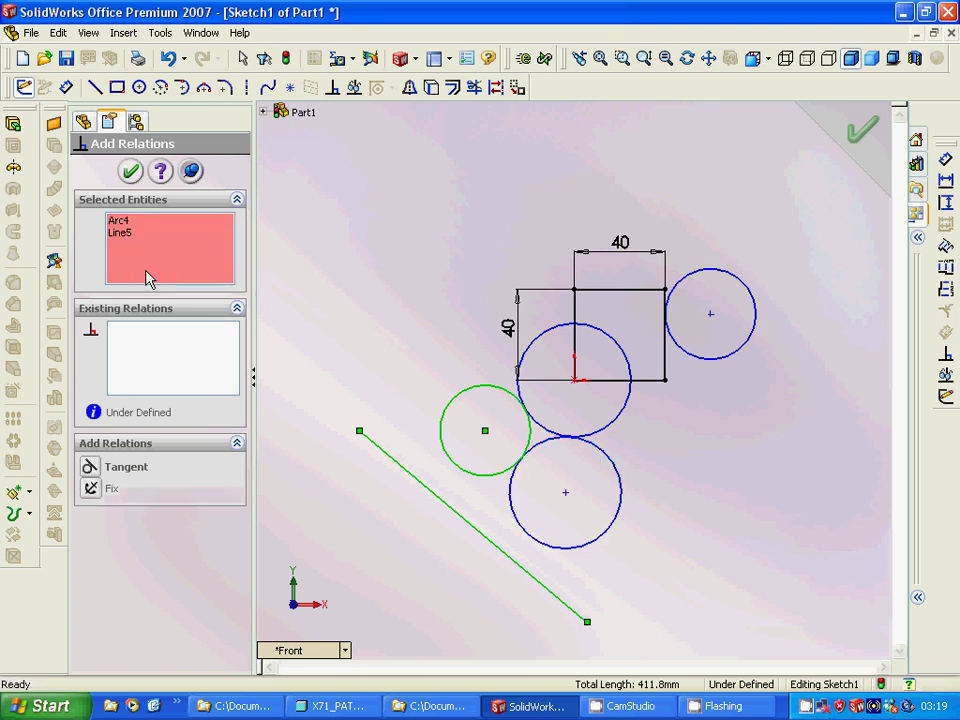
left_click(126, 468)
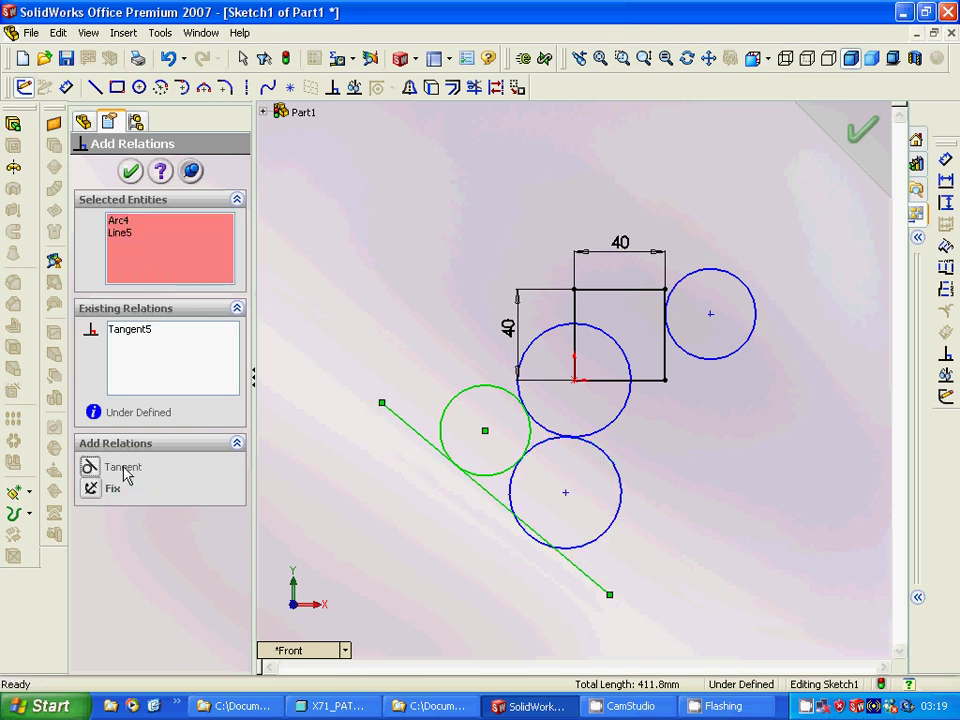
- Make the diagonal line tangent to the lower circle as well and confirm
right_click(127, 224)
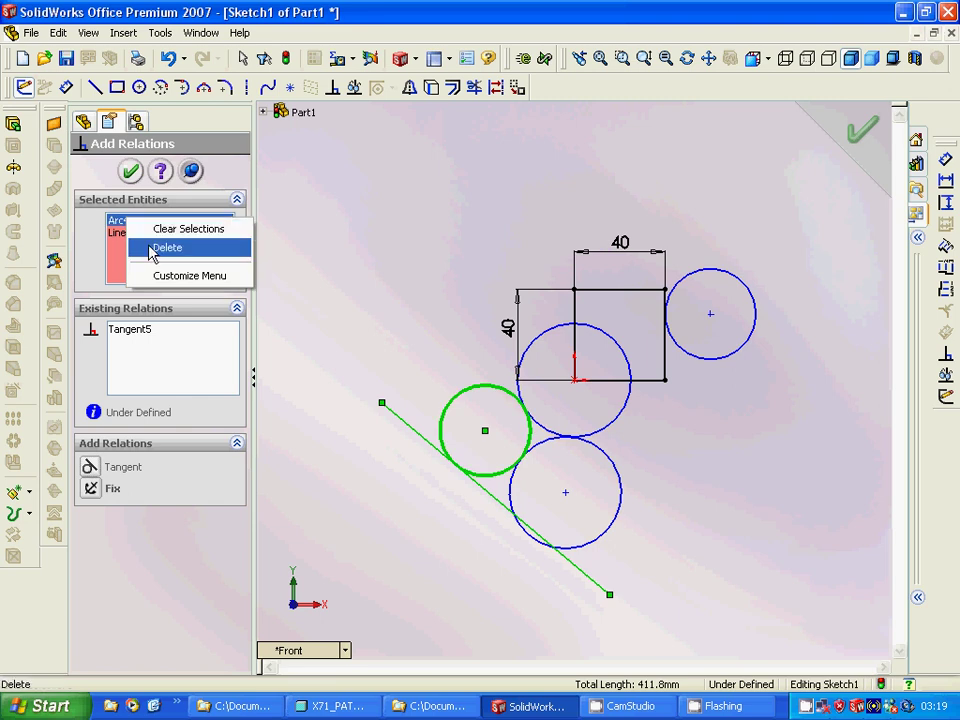
left_click(150, 248)
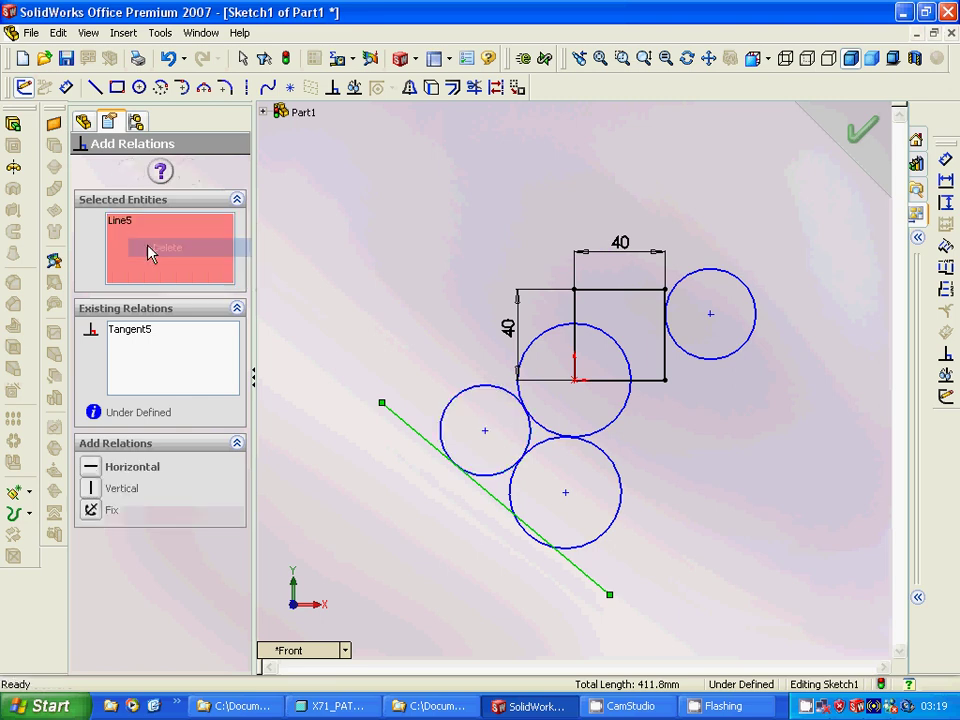
left_click(604, 535)
left_click(122, 468)
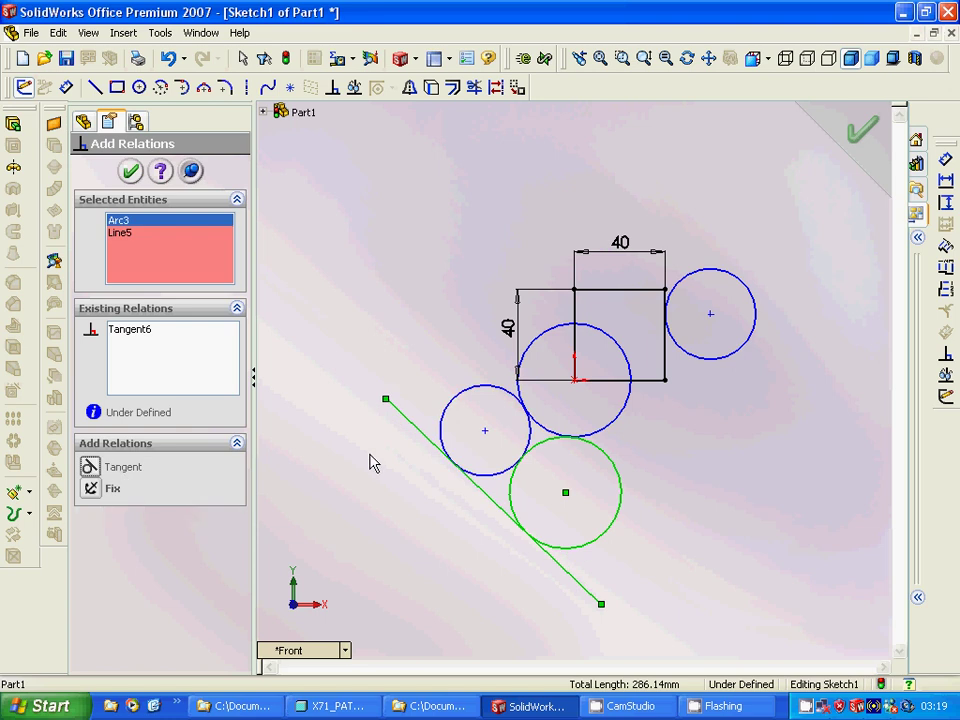
left_click(130, 178)
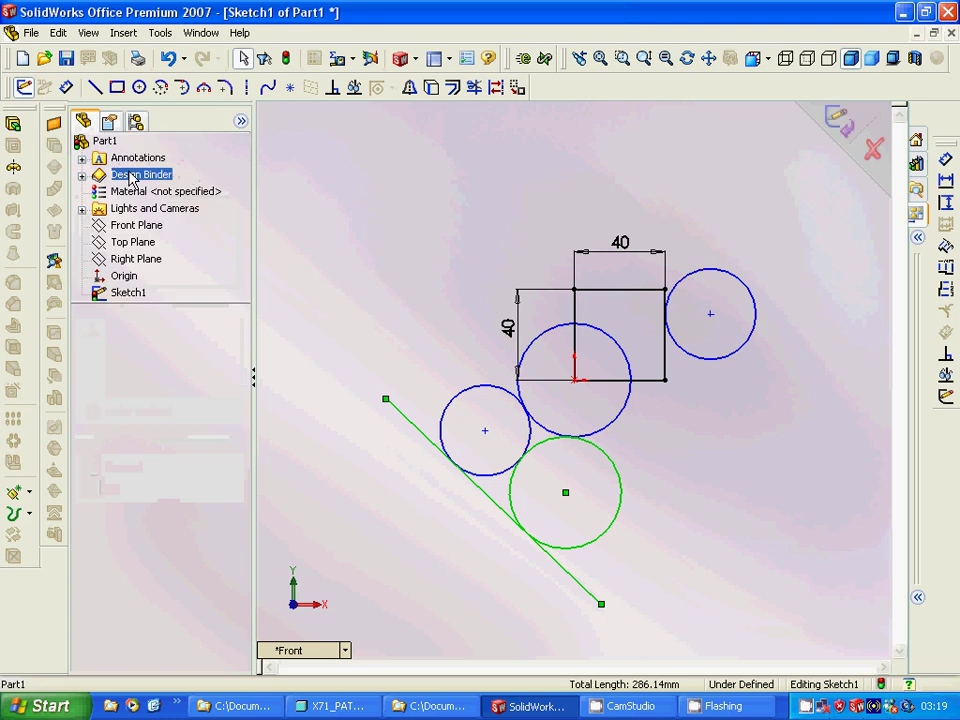
- Draw a small circle below the left circle and make it tangent to the diagonal line
left_click(138, 88)
left_click_drag(420, 542, 421, 504)
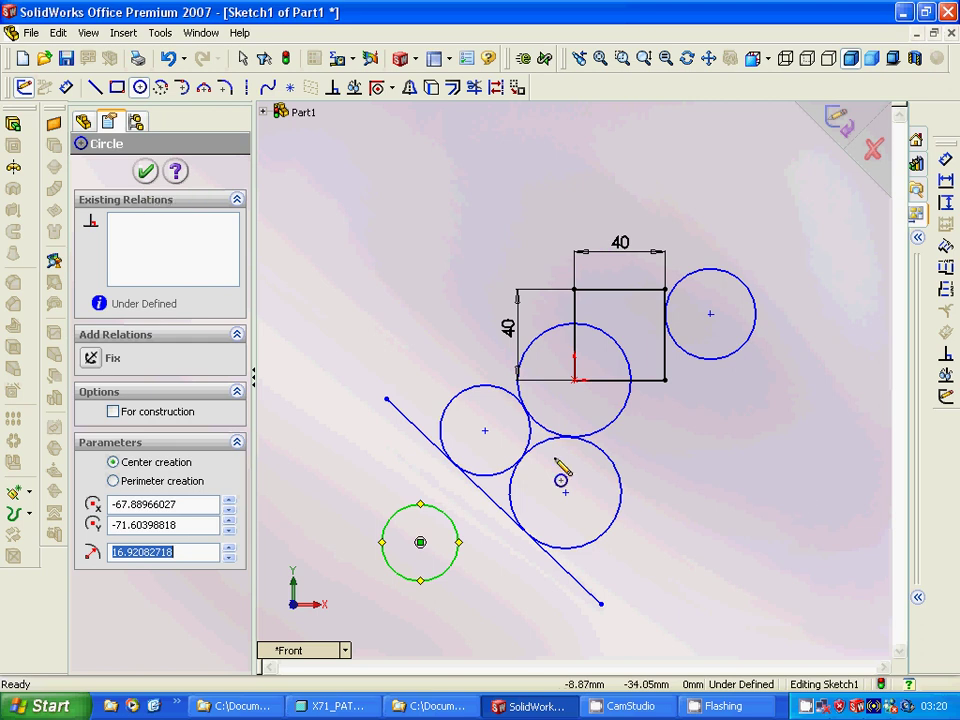
left_click(945, 376)
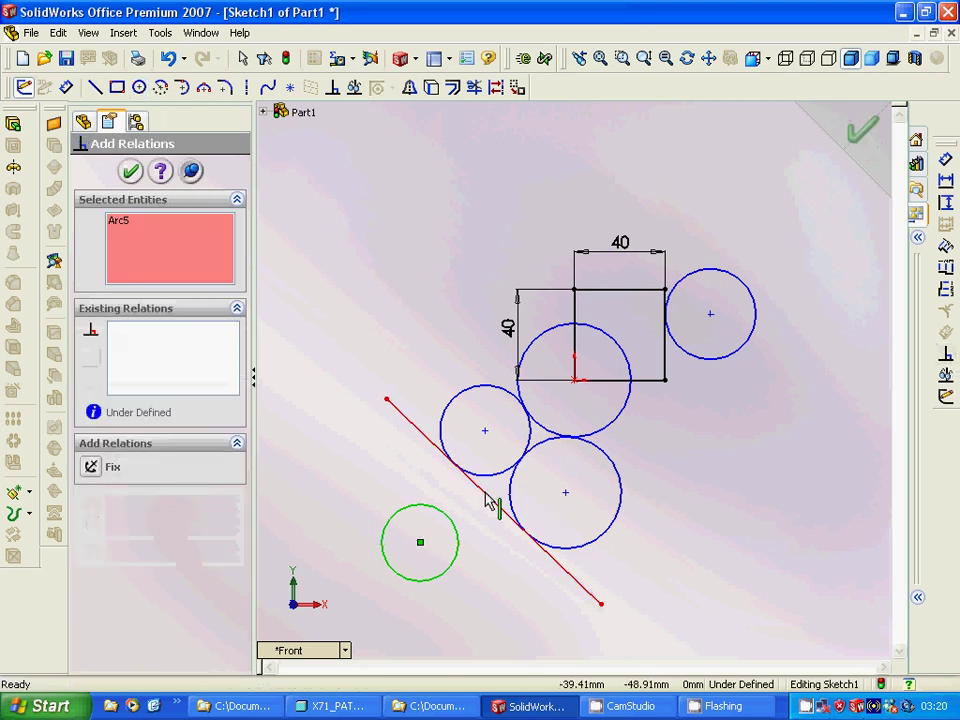
left_click(487, 500)
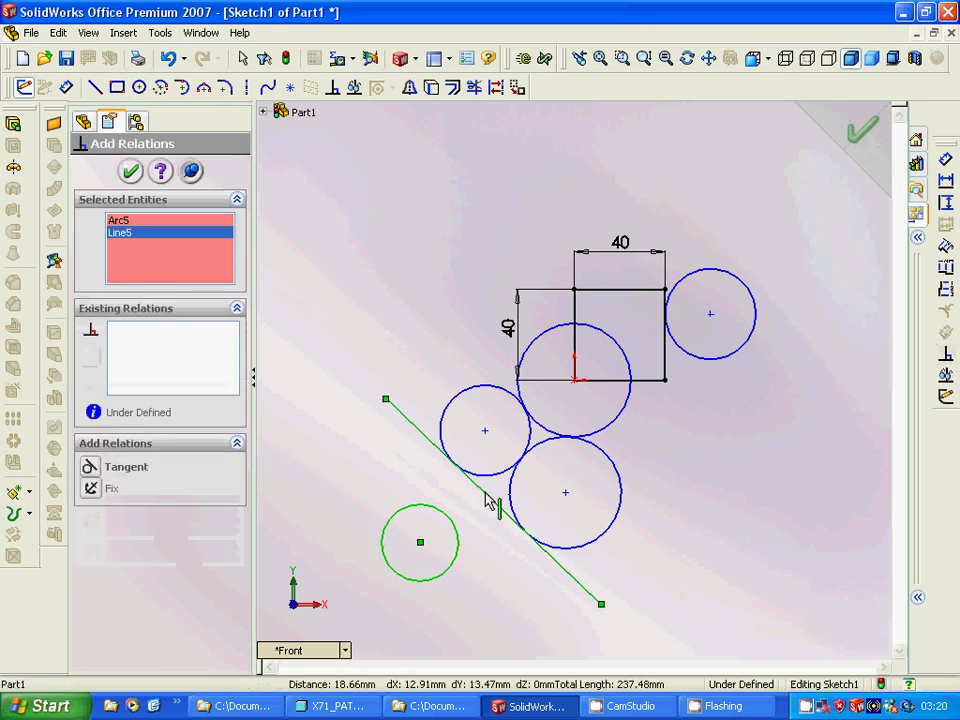
left_click(135, 470)
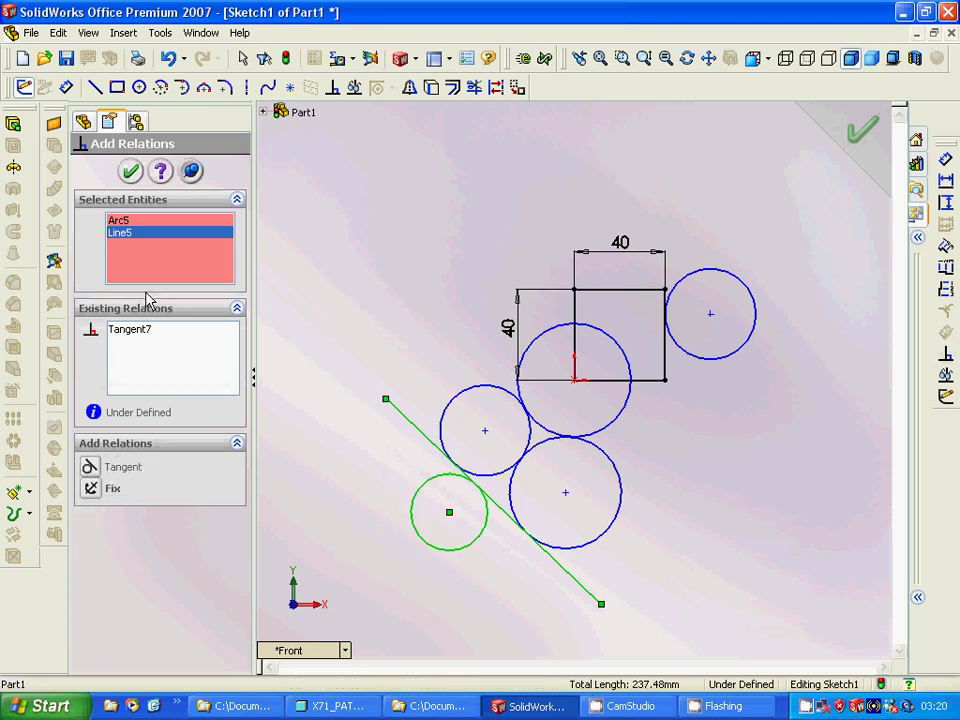
left_click(130, 171)
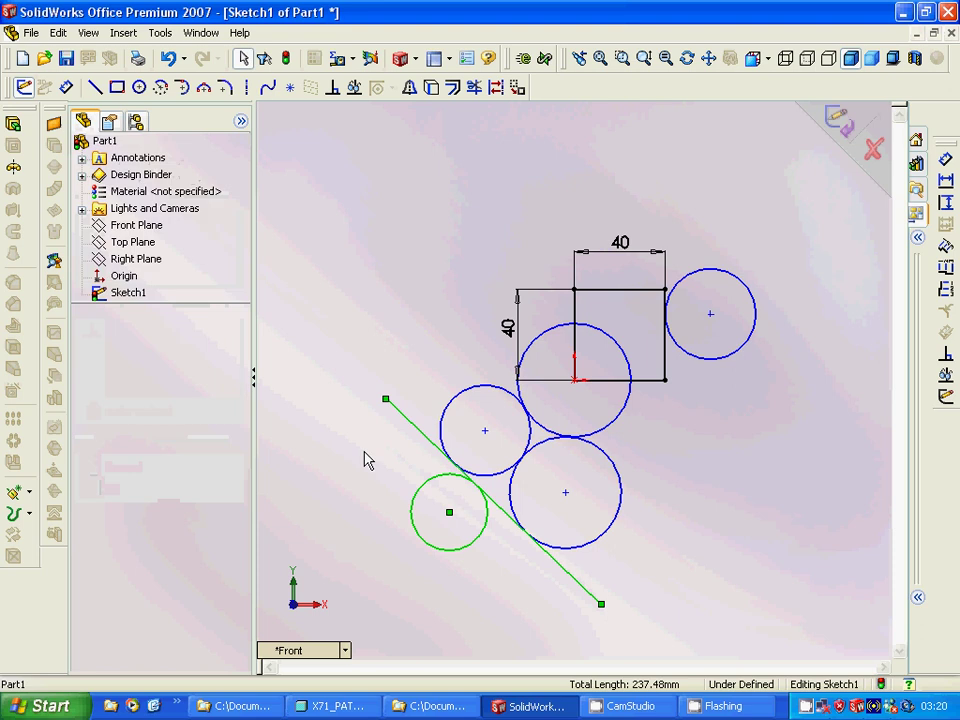
- Apply a Fix relation to the diagonal line, then clear the selection
left_click(408, 428)
right_click(408, 426)
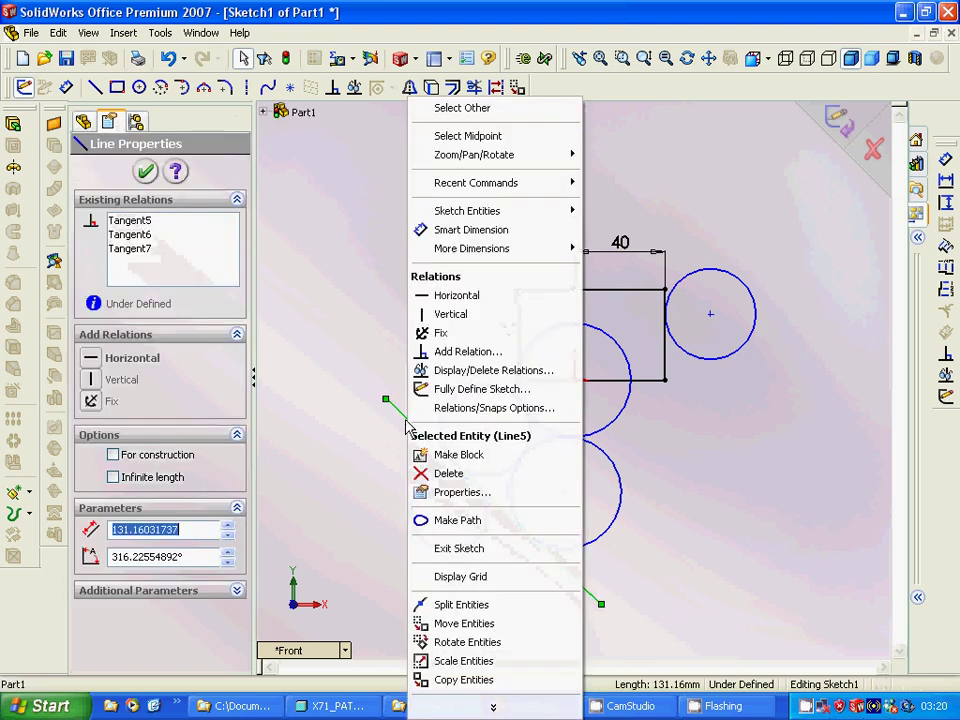
left_click(140, 410)
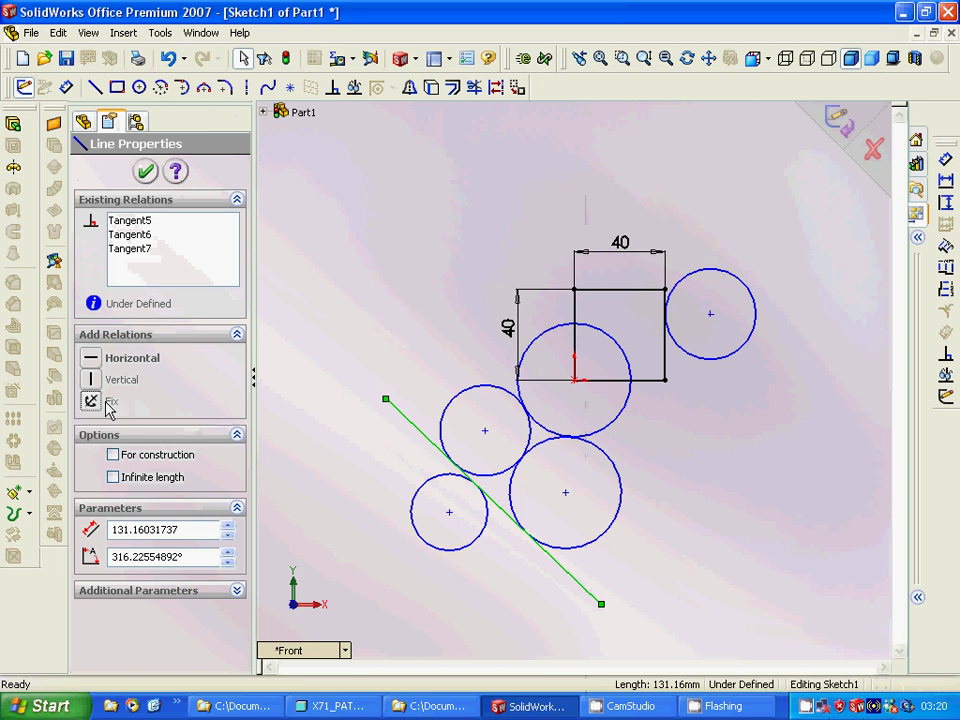
left_click(104, 403)
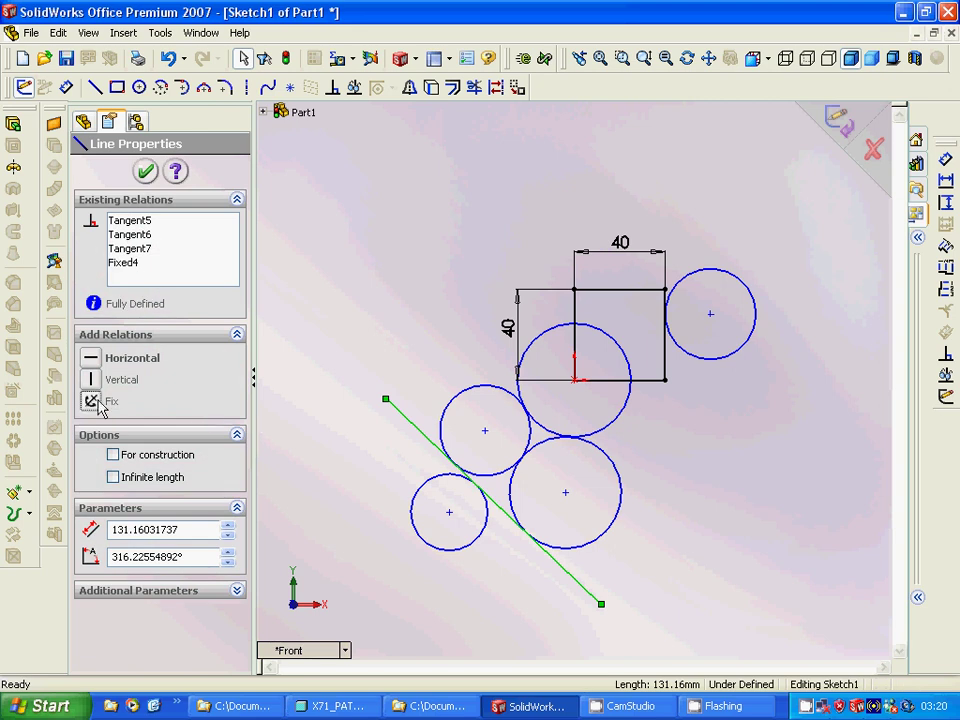
left_click(146, 171)
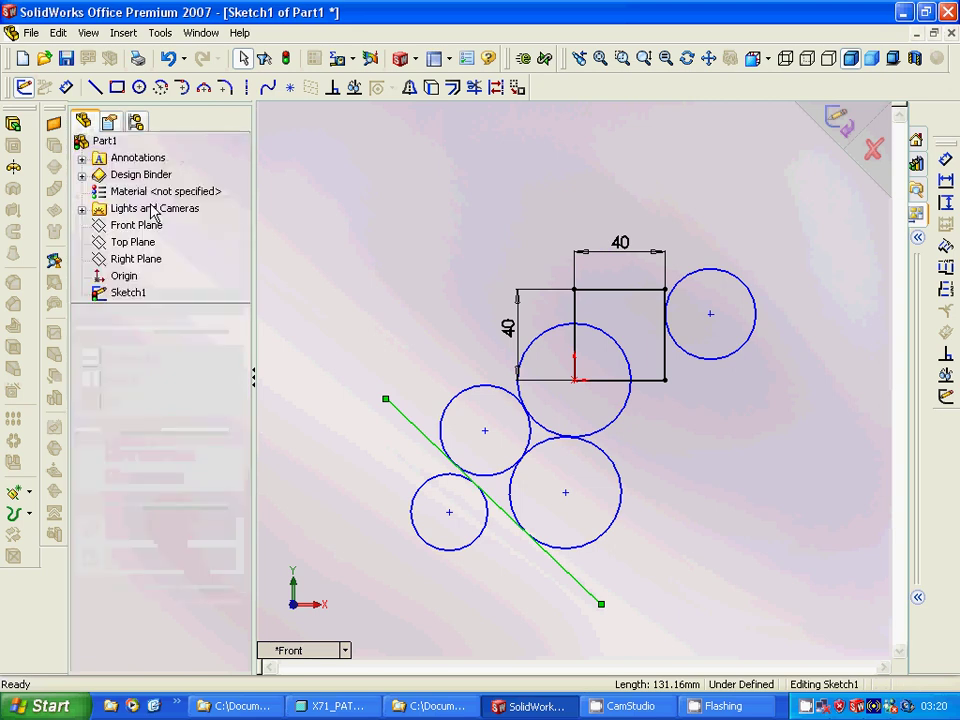
left_click(323, 407)
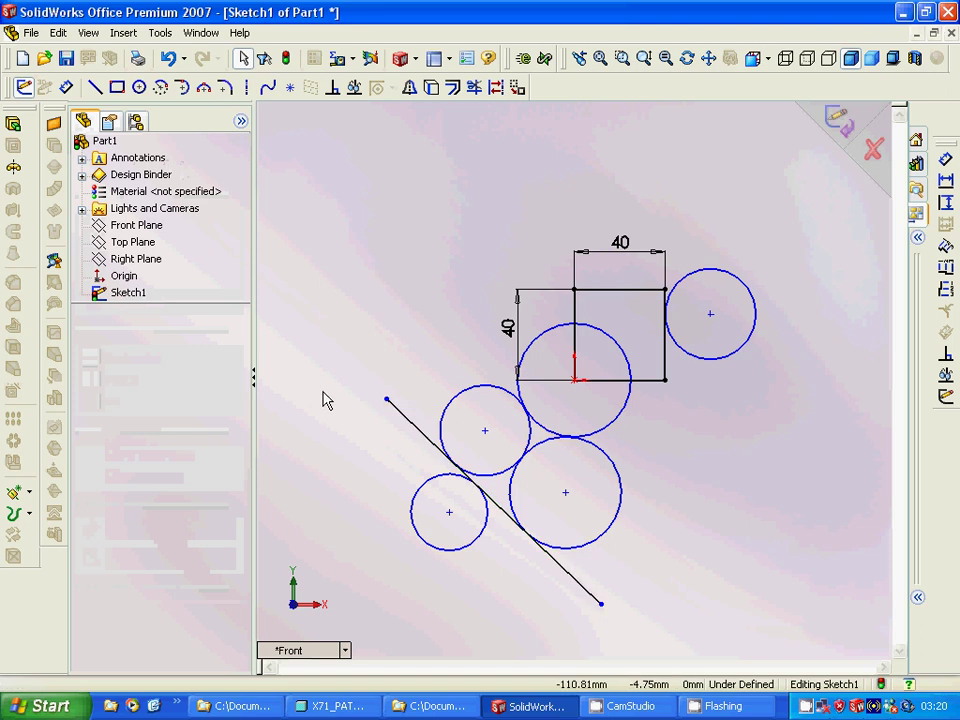